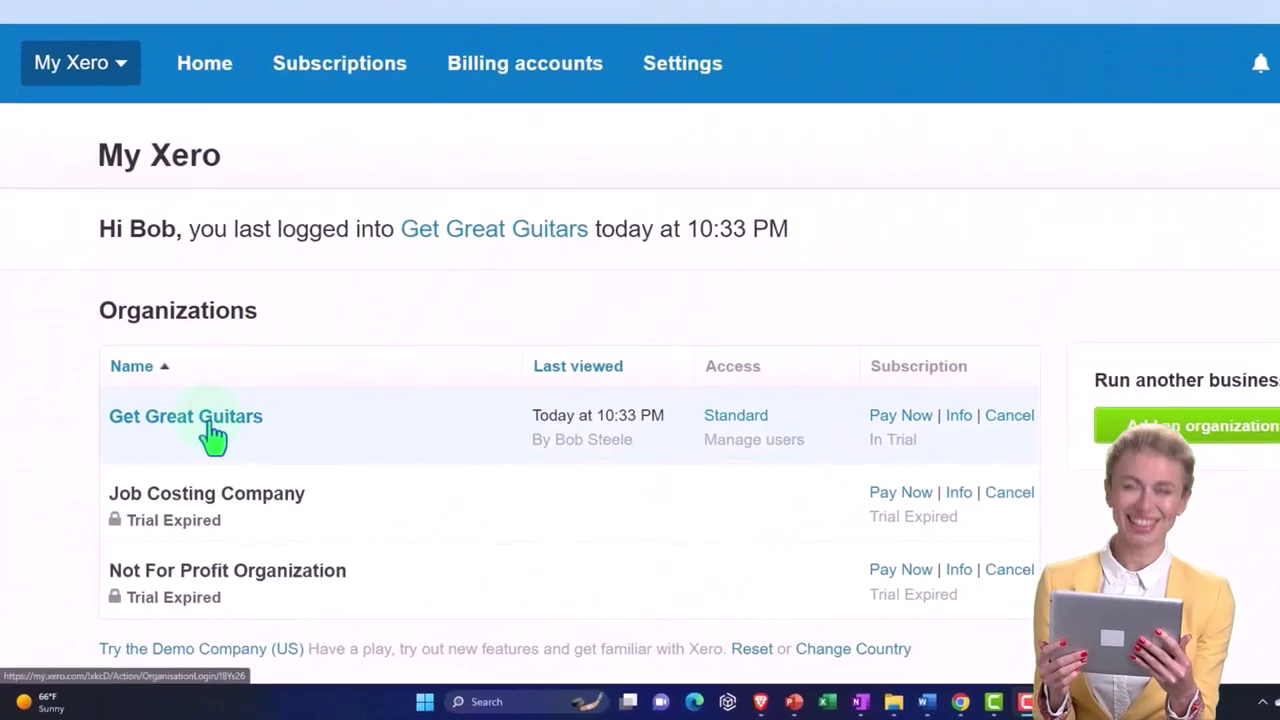
- Open the Get Great Guitars organization and duplicate its dashboard browser tab twice
click(212, 424)
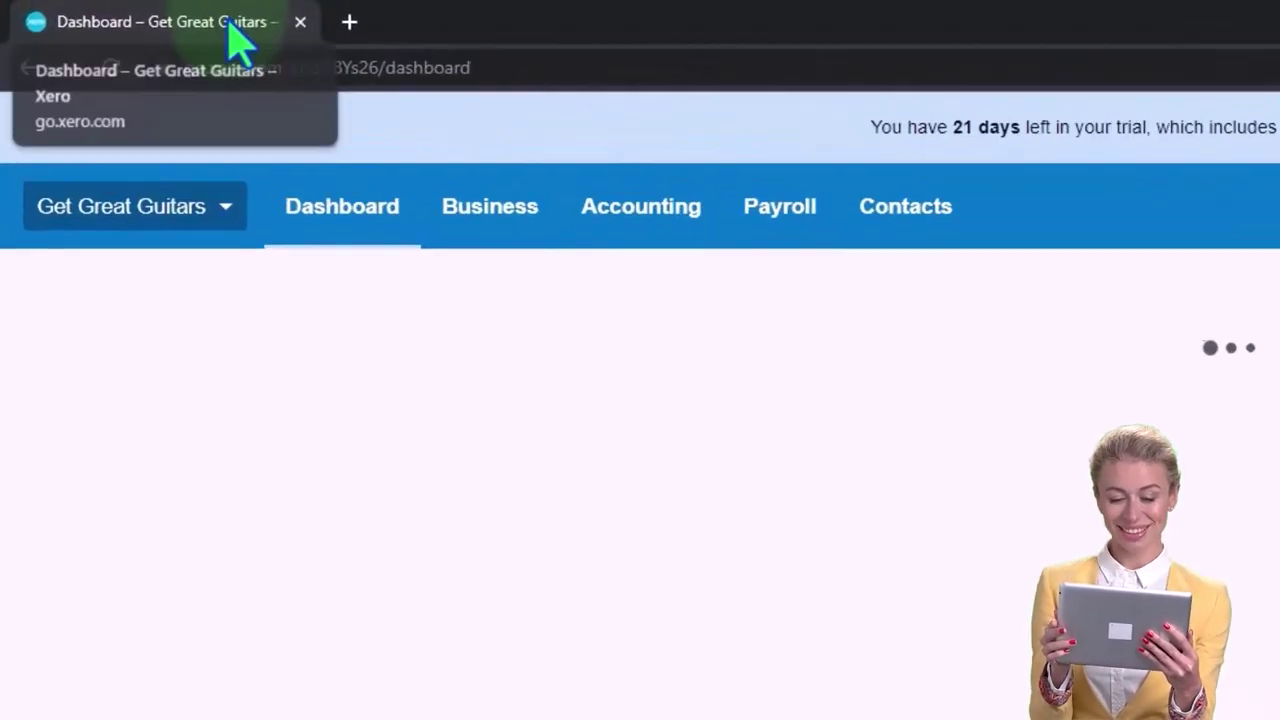
right_click(230, 24)
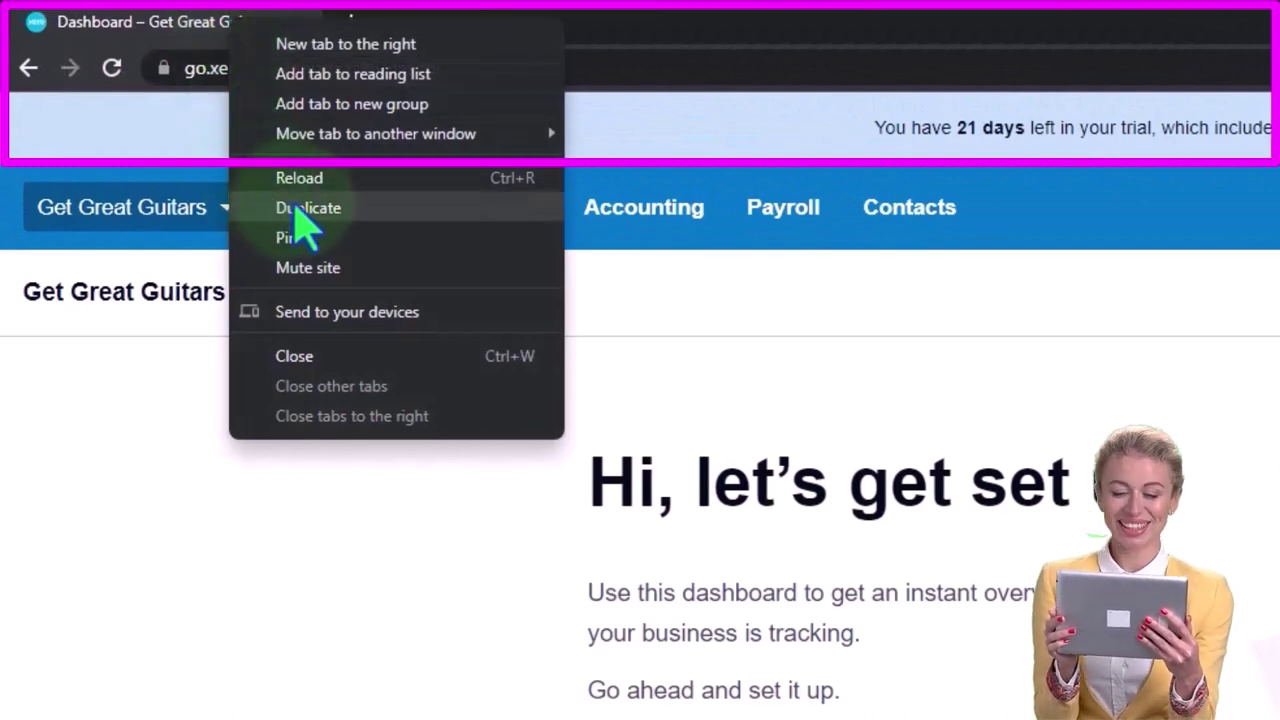
click(360, 210)
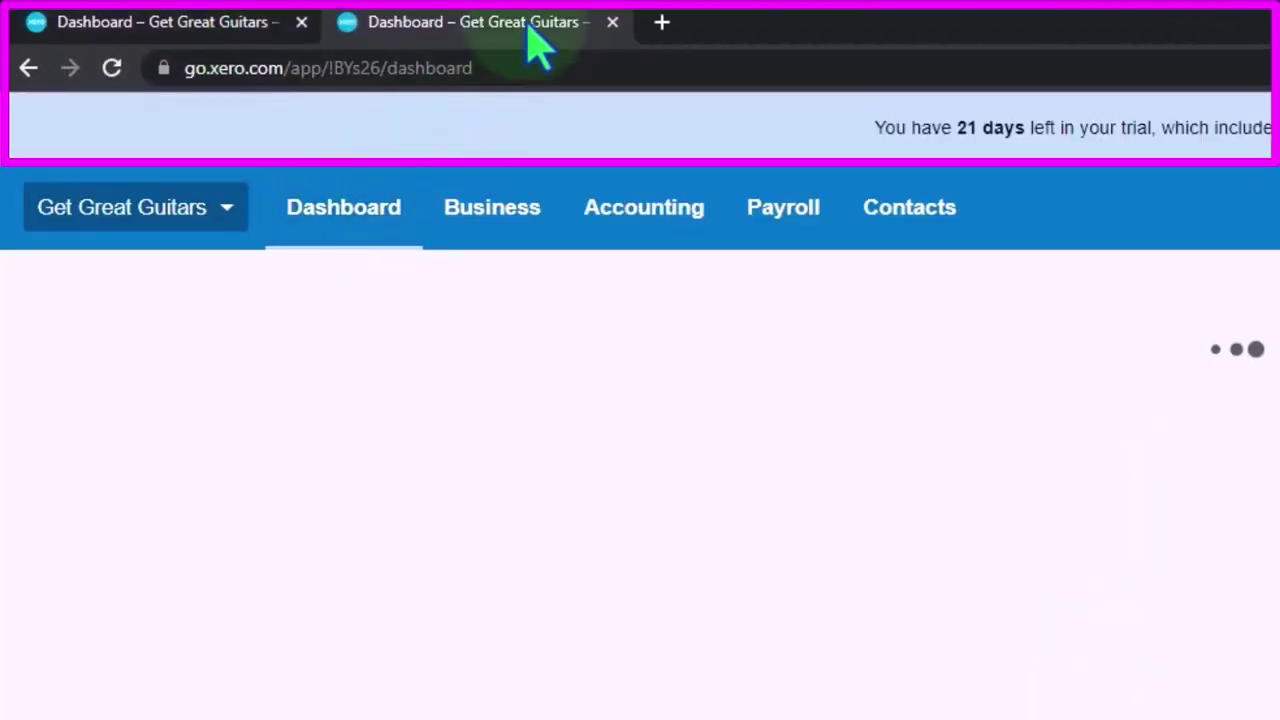
right_click(530, 26)
click(640, 210)
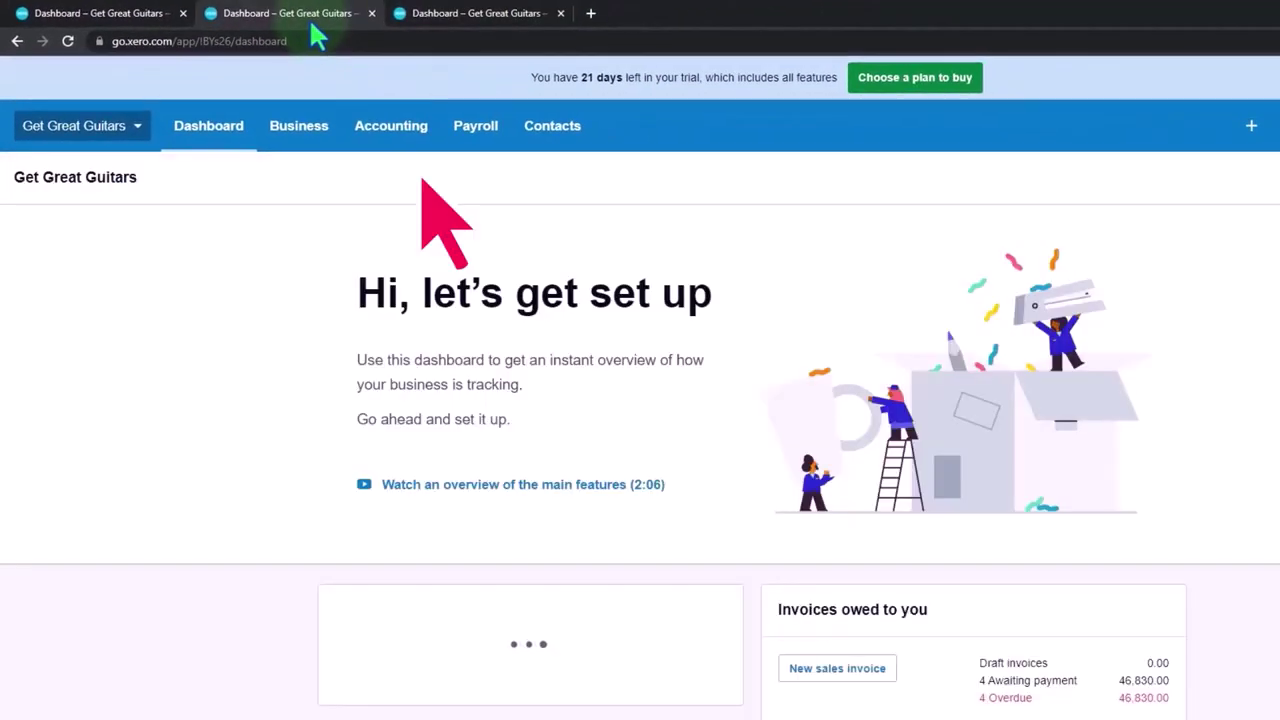
- Open the Balance Sheet report in the second browser tab and the Income Statement (Profit and Loss) in the third
click(372, 140)
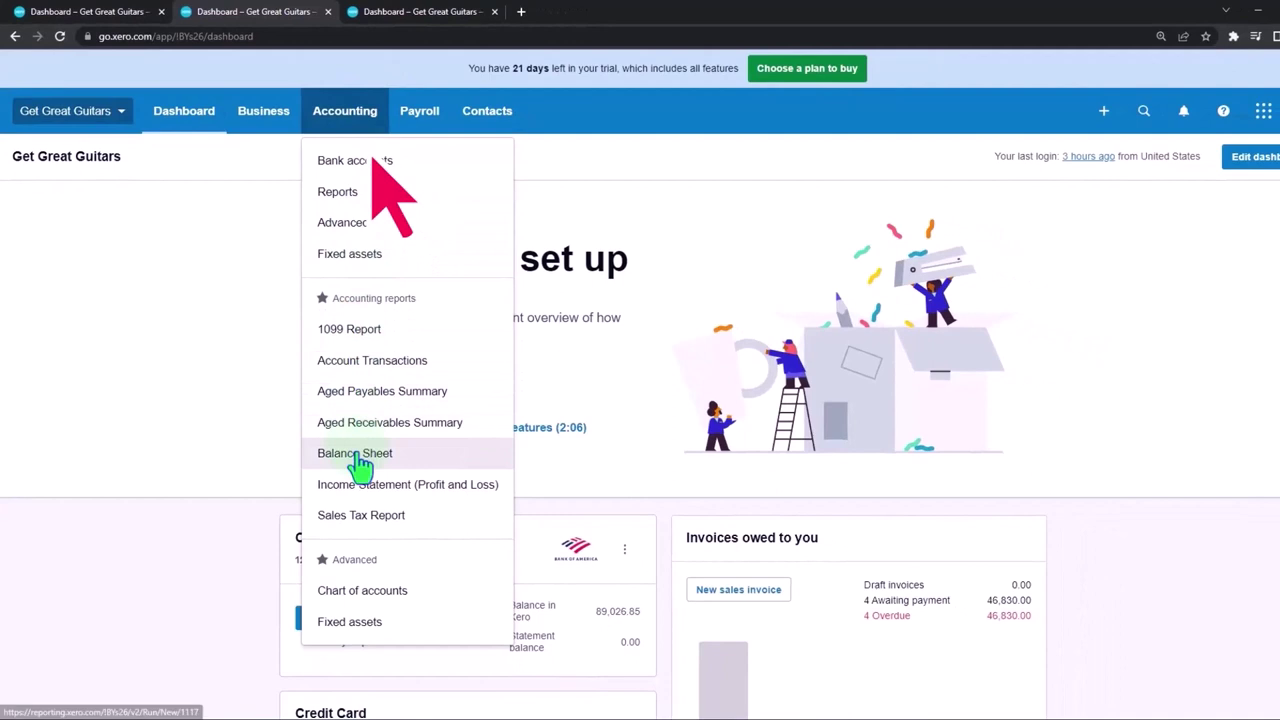
click(356, 455)
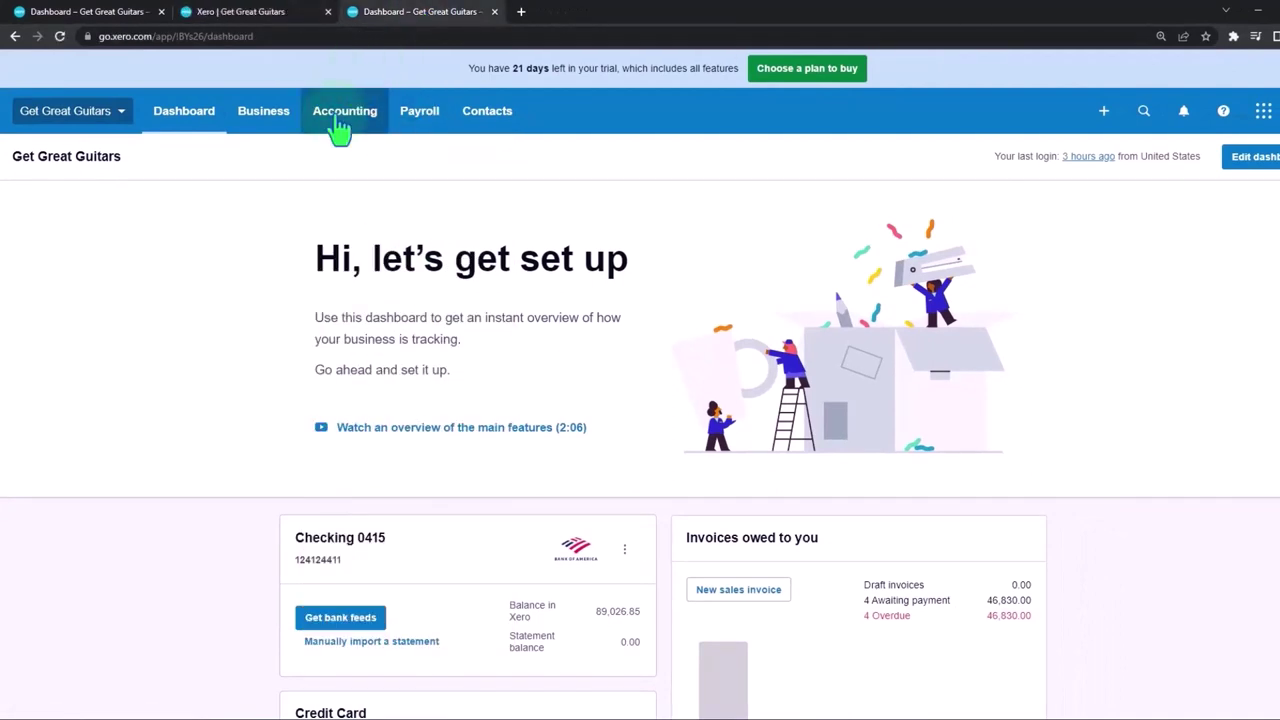
click(338, 130)
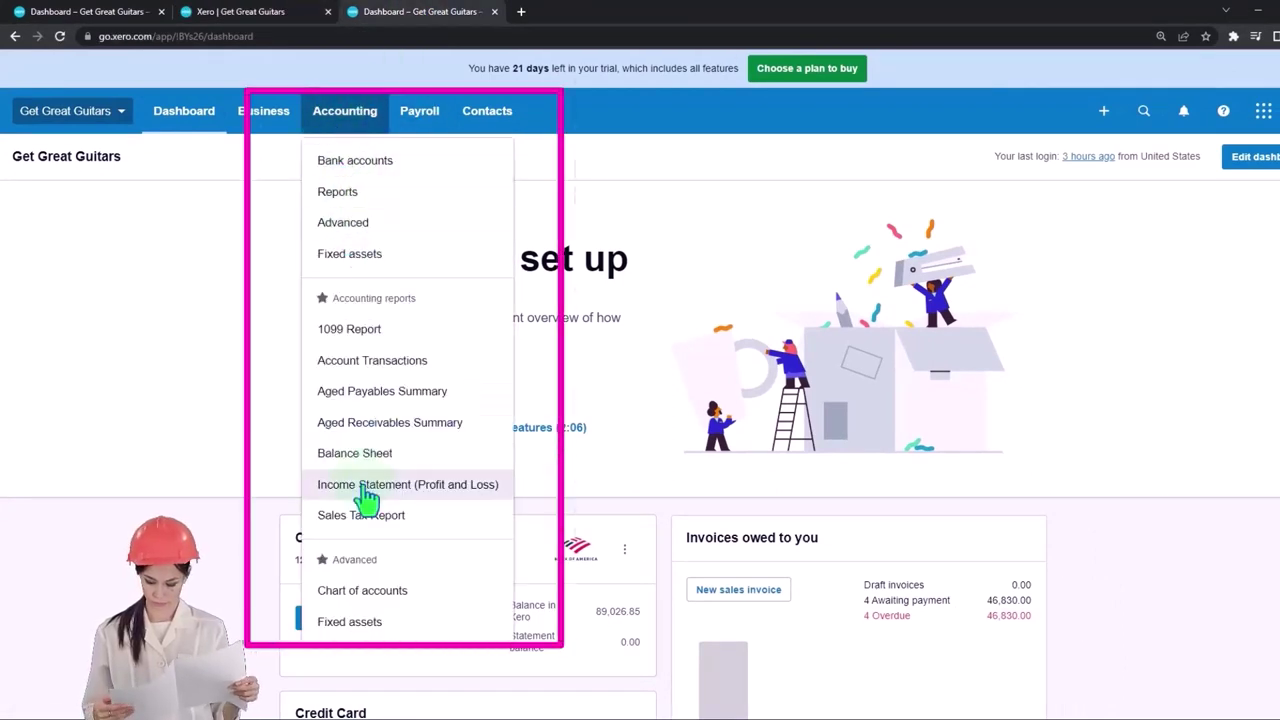
click(450, 485)
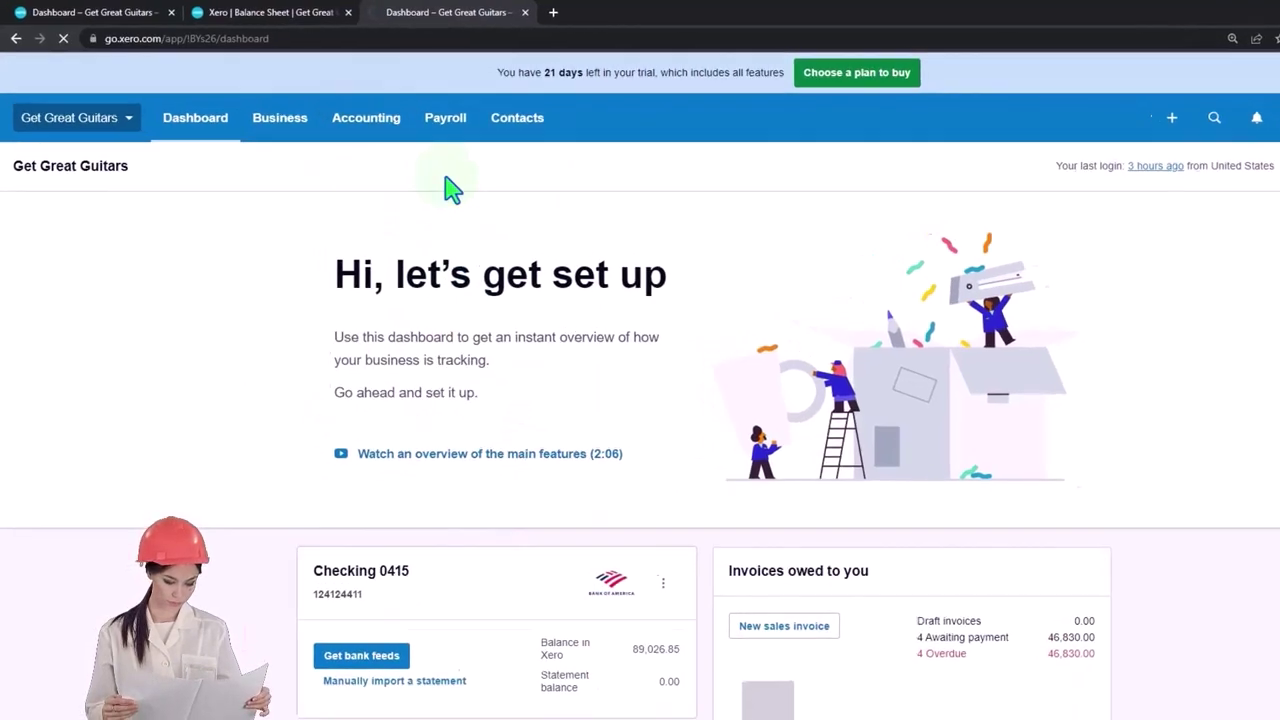
- Set the Balance Sheet to the custom date Dec 31, 2023, update the report, and switch to the income statement
click(283, 12)
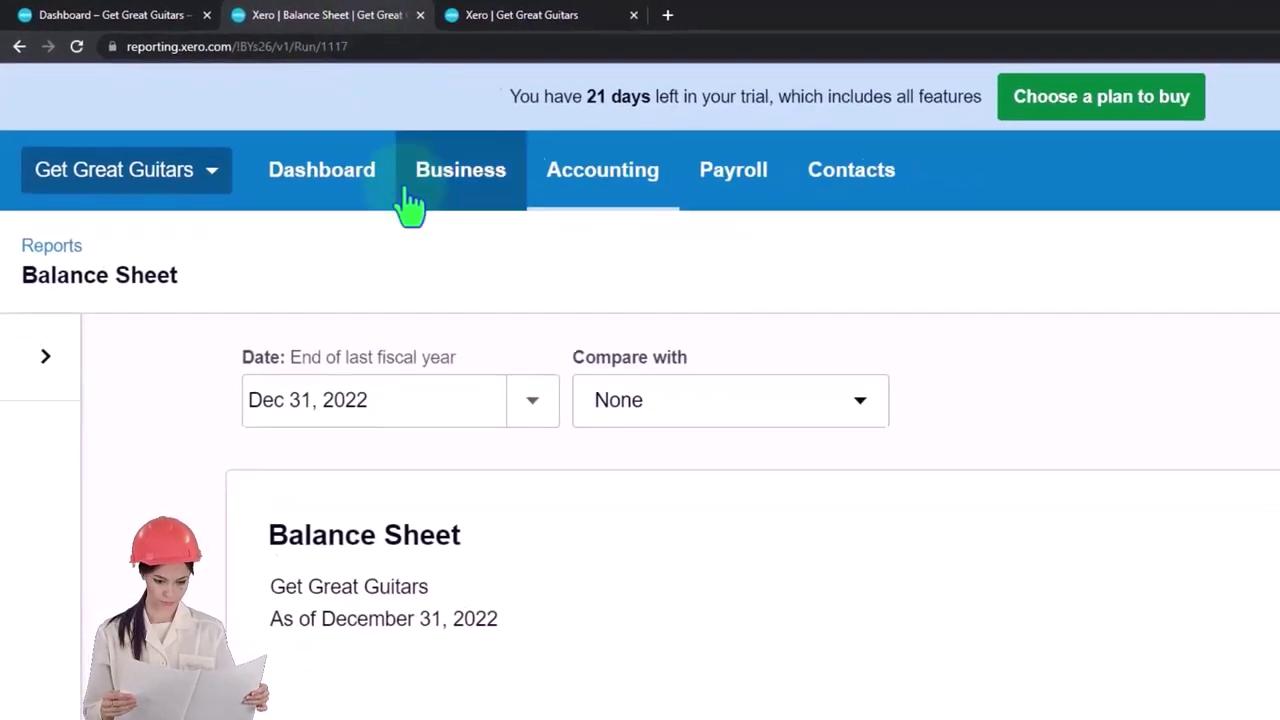
click(398, 300)
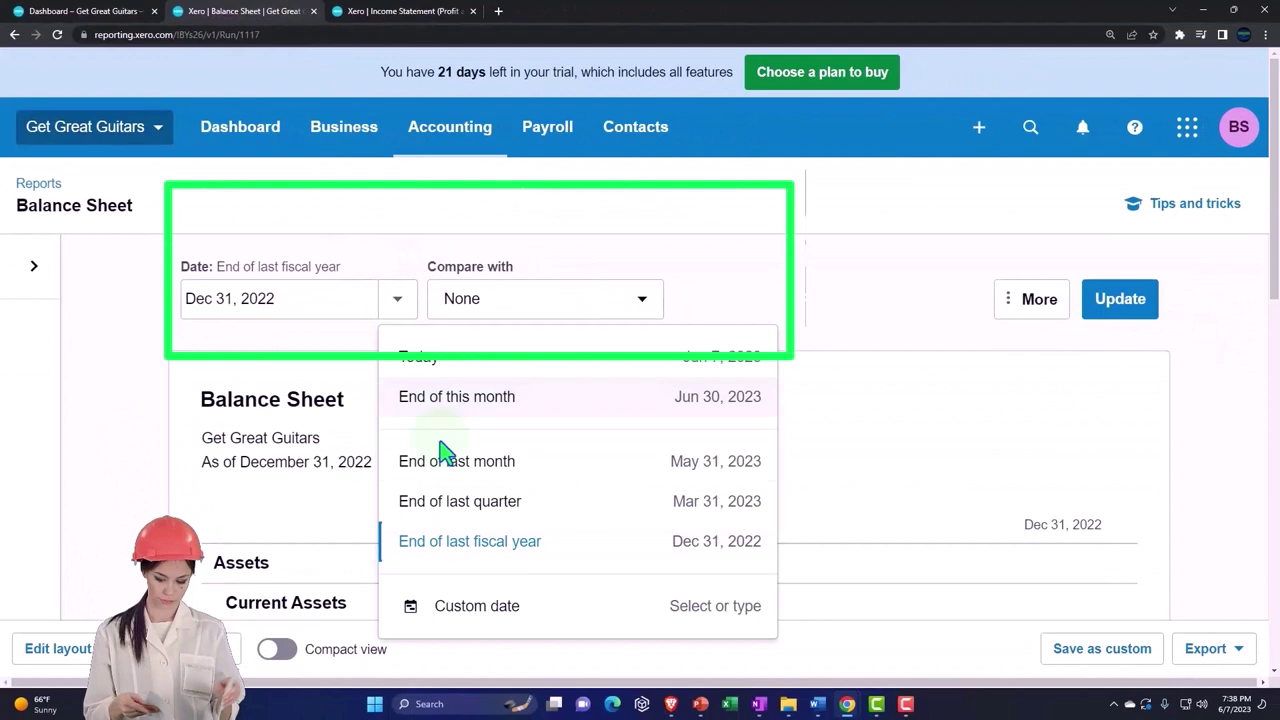
click(466, 612)
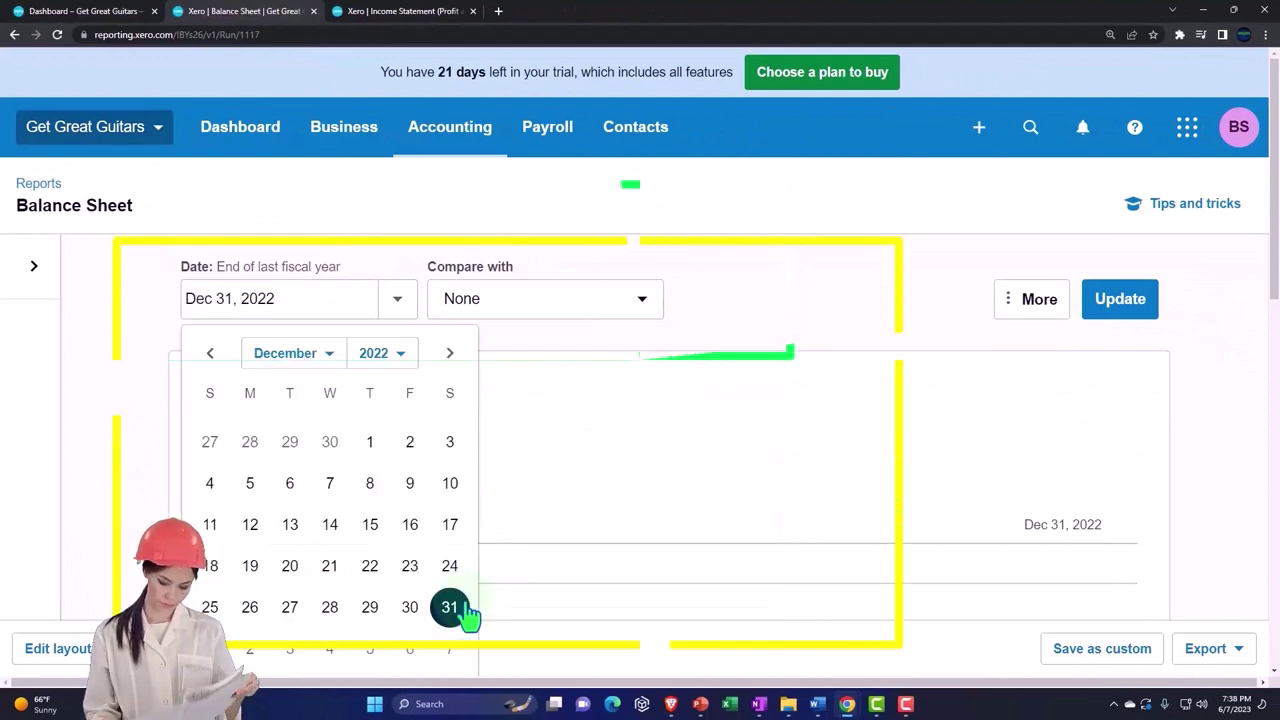
click(398, 372)
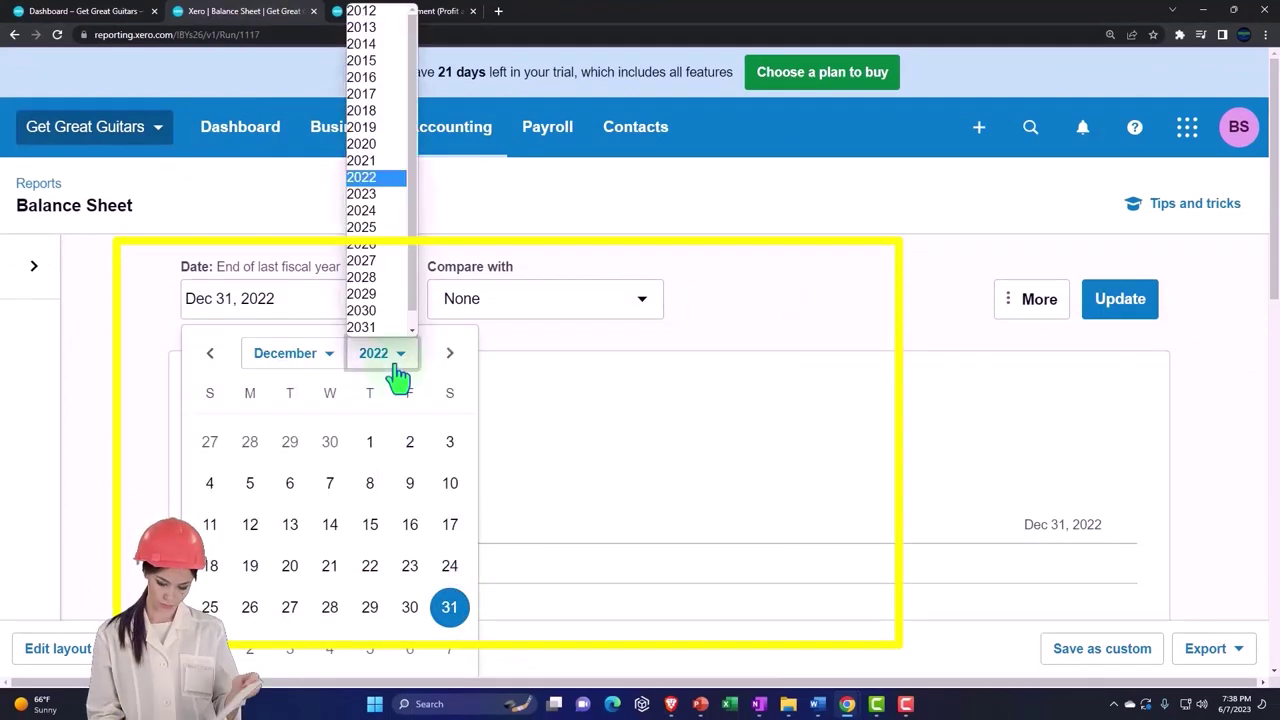
click(370, 195)
click(209, 648)
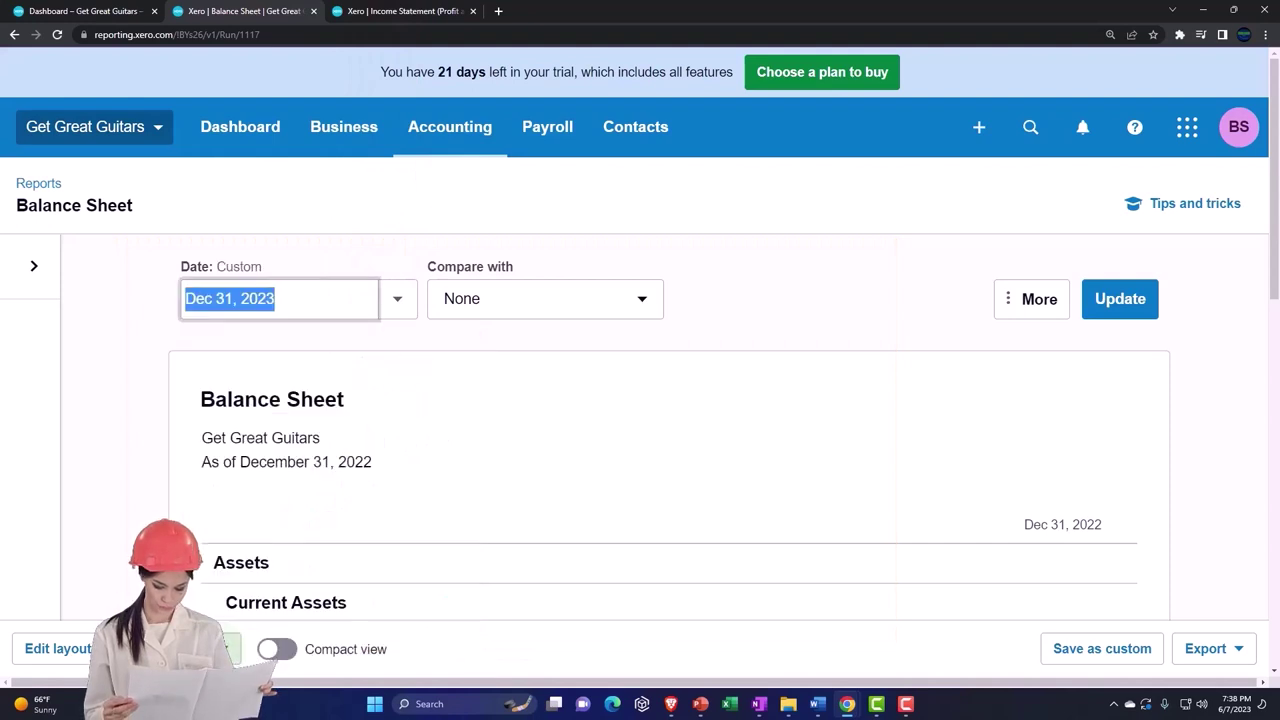
click(1112, 306)
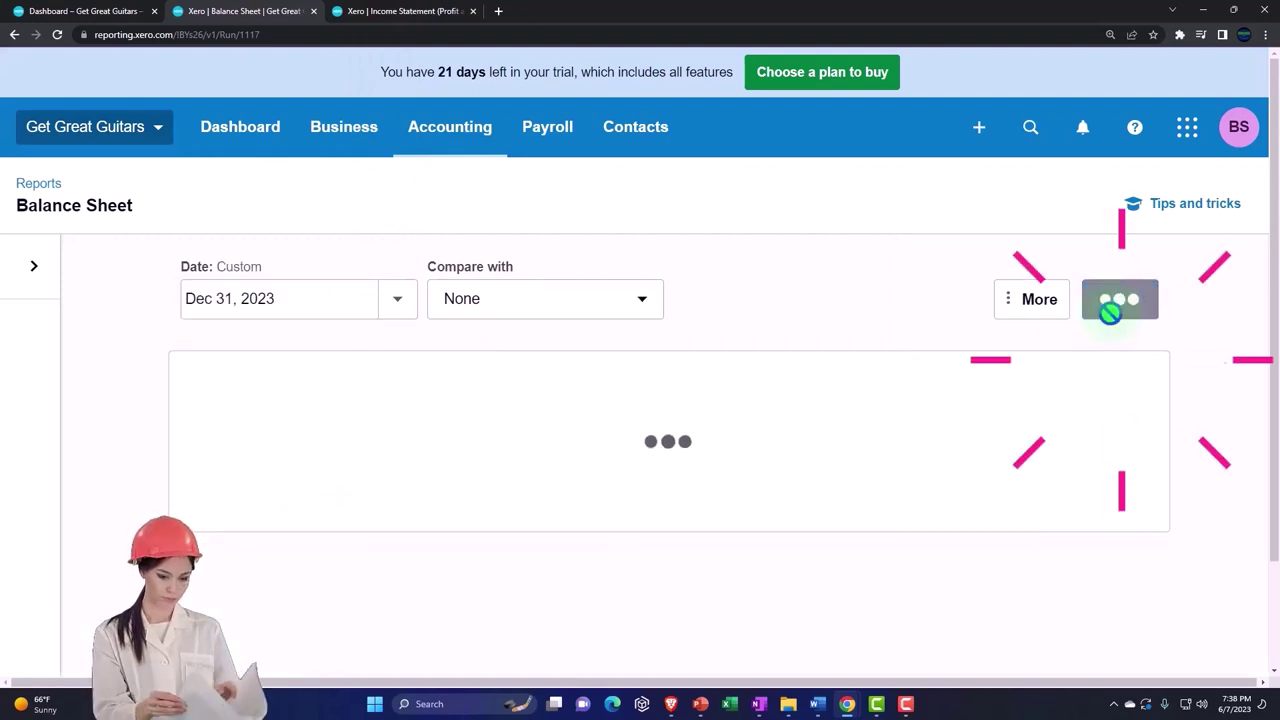
click(428, 20)
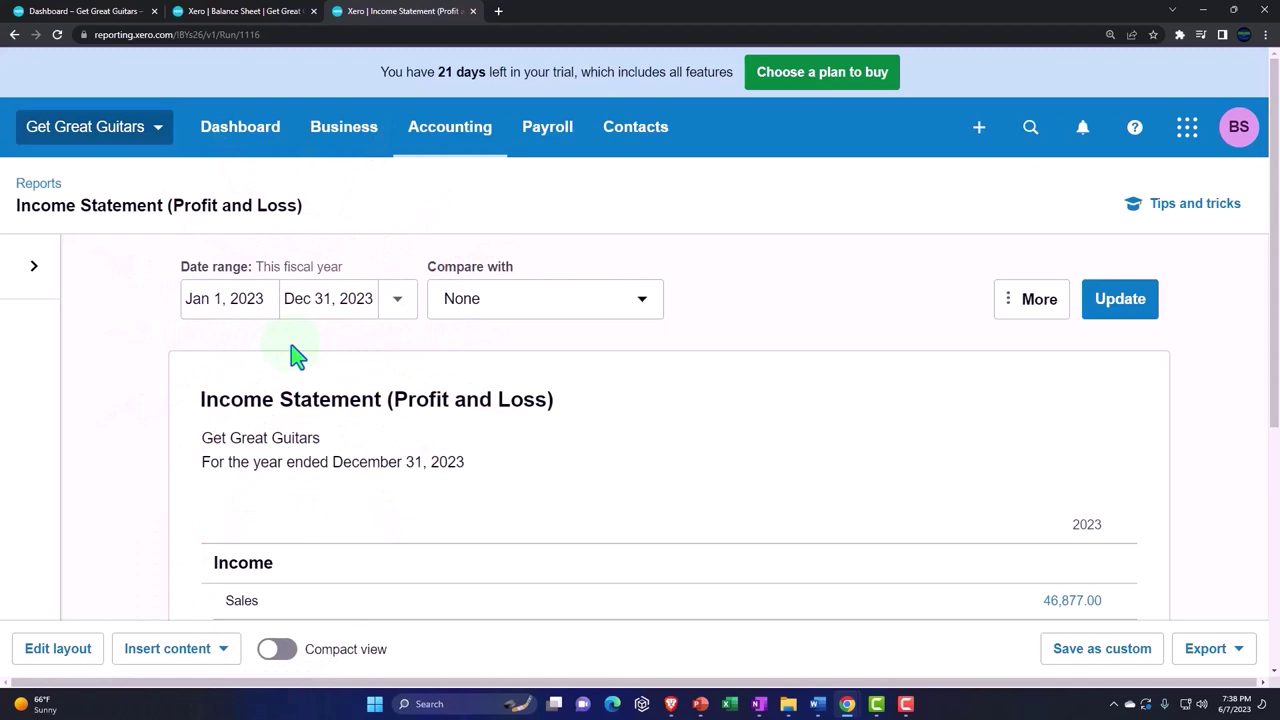
- Switch from the dashboard tab to OneNote to review the accounting workflow flowchart, and return to the Xero dashboard
click(115, 14)
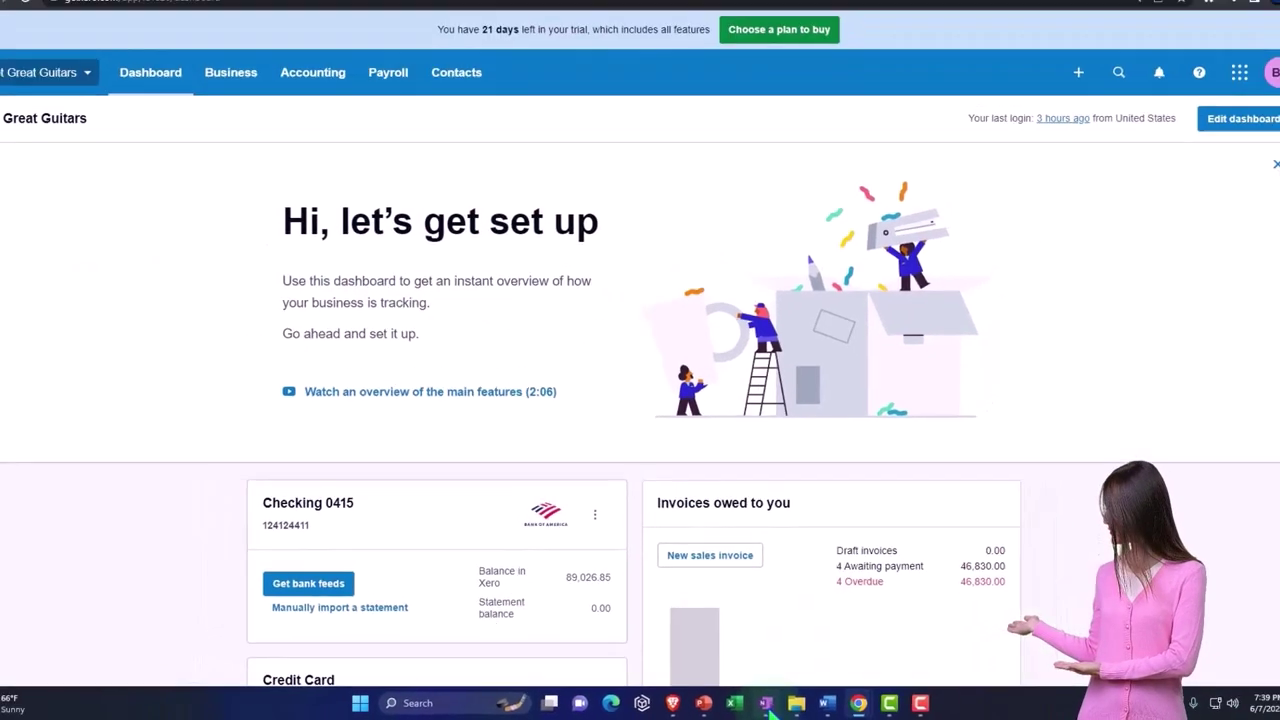
click(766, 703)
click(460, 445)
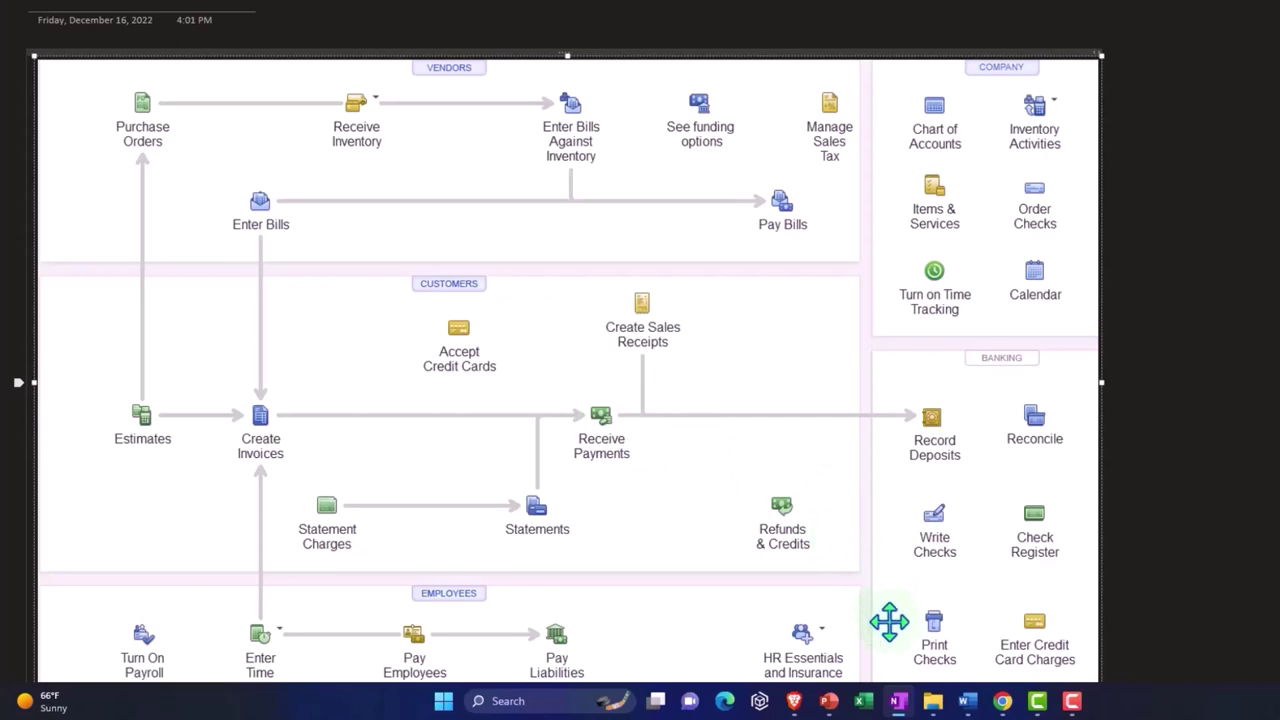
click(898, 703)
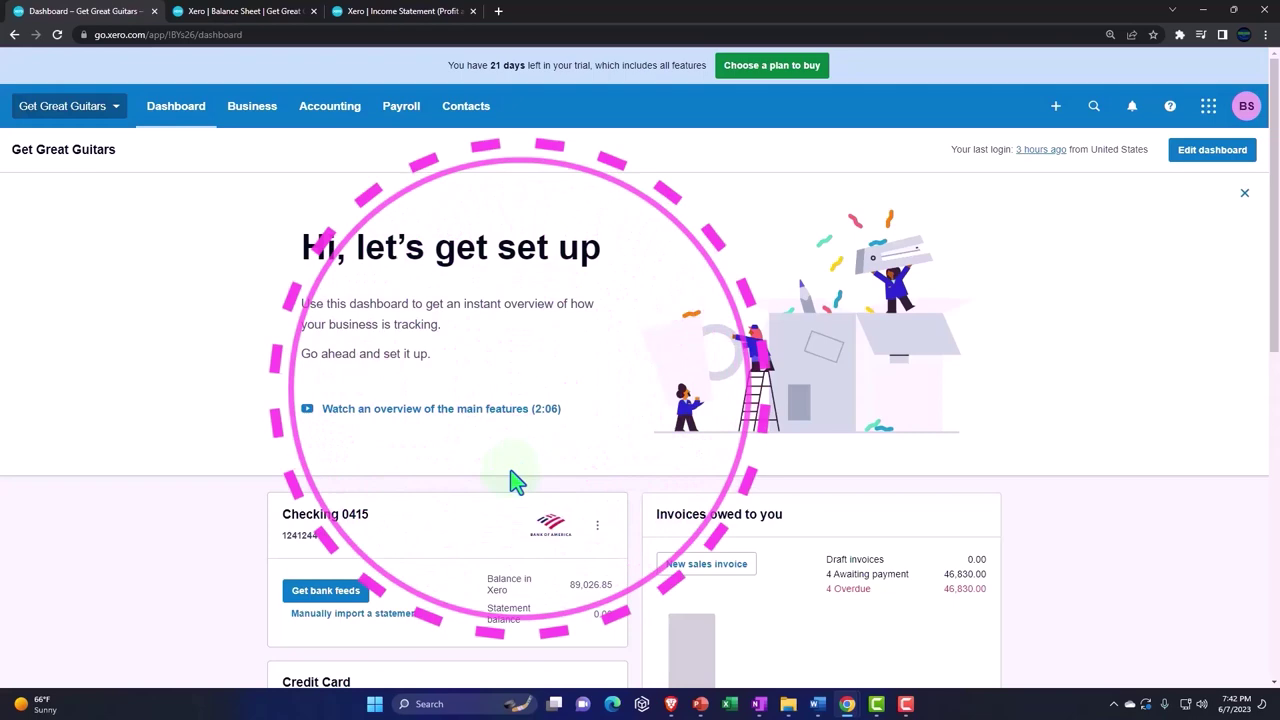
- Open the sales invoices list and filter it to the invoices awaiting payment
click(260, 124)
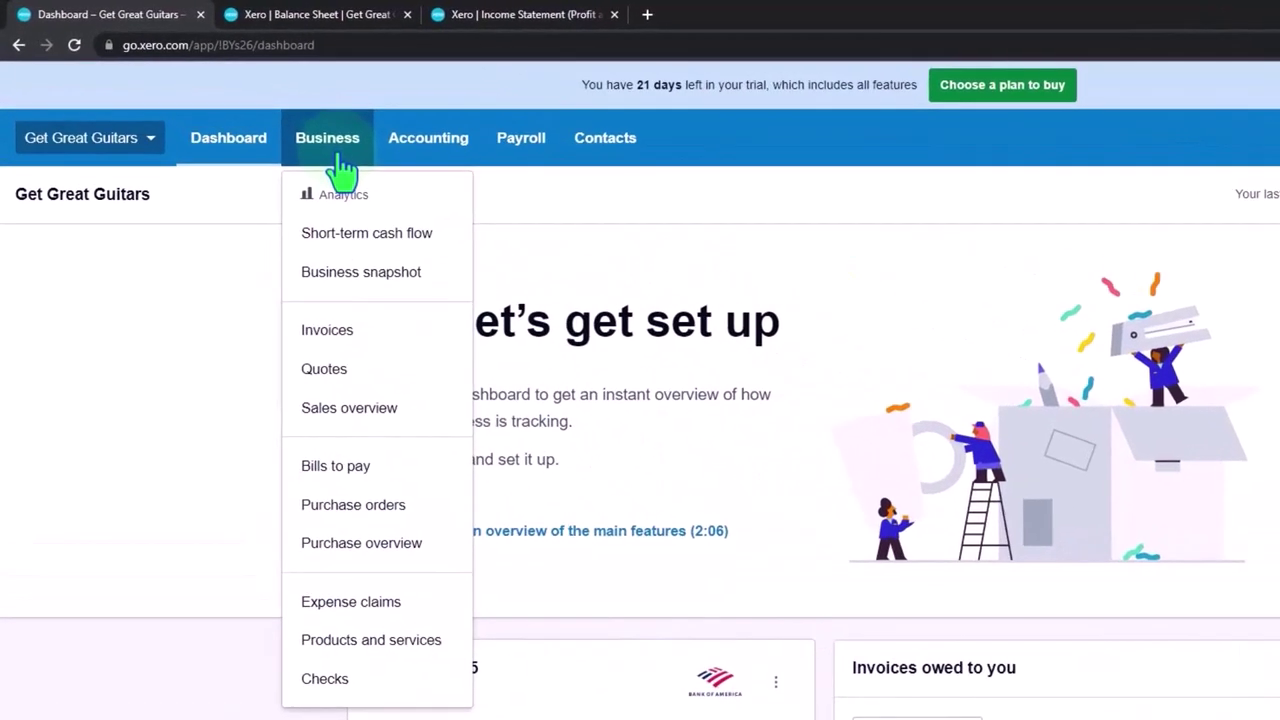
click(345, 330)
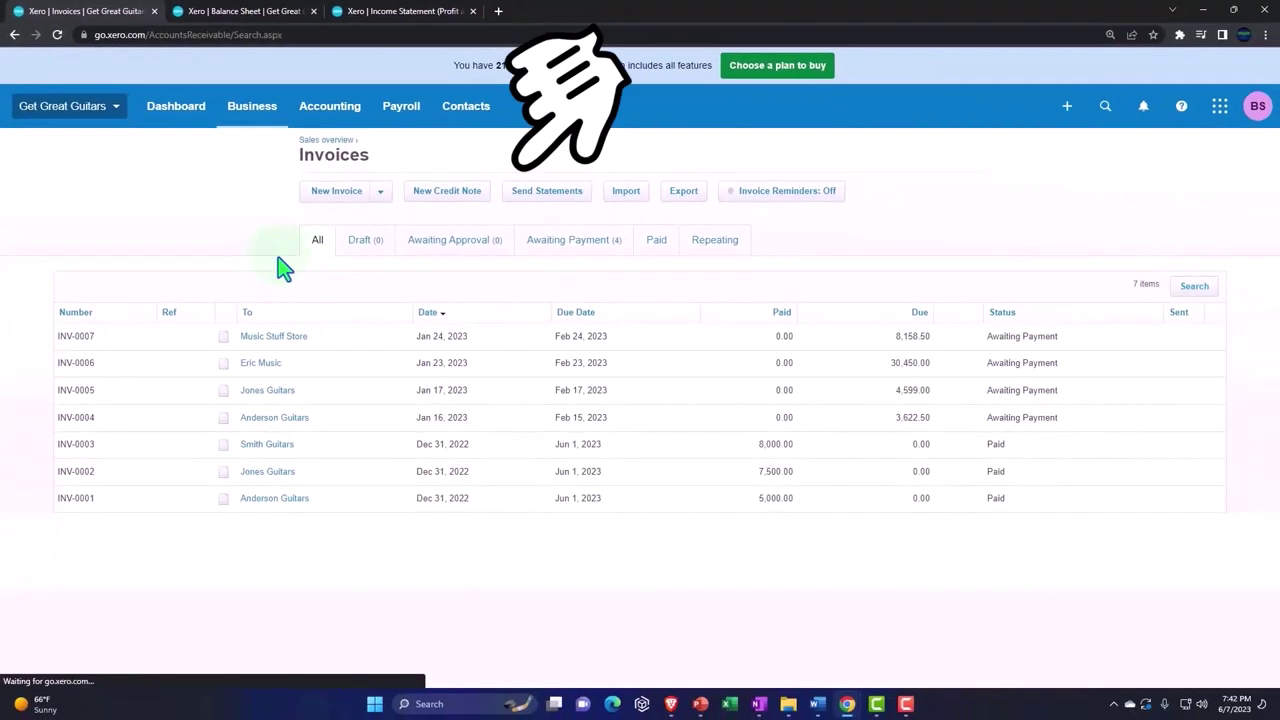
click(575, 258)
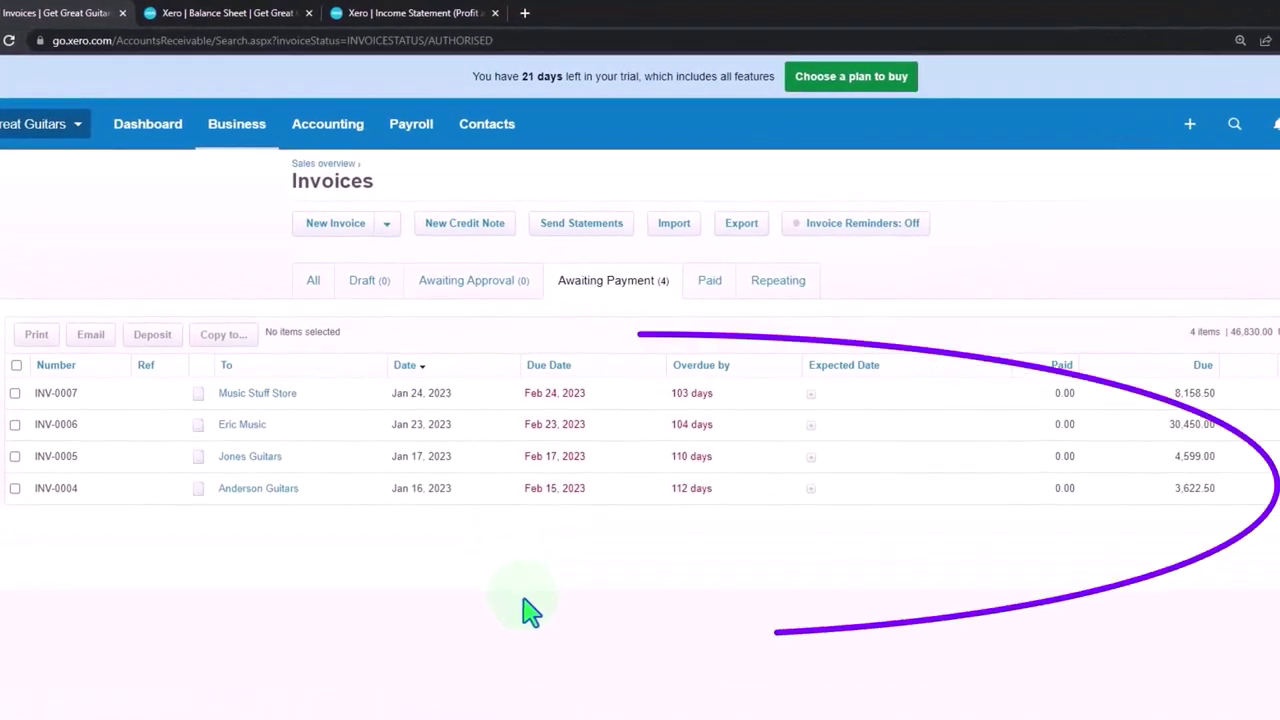
key(ctrl+plus)
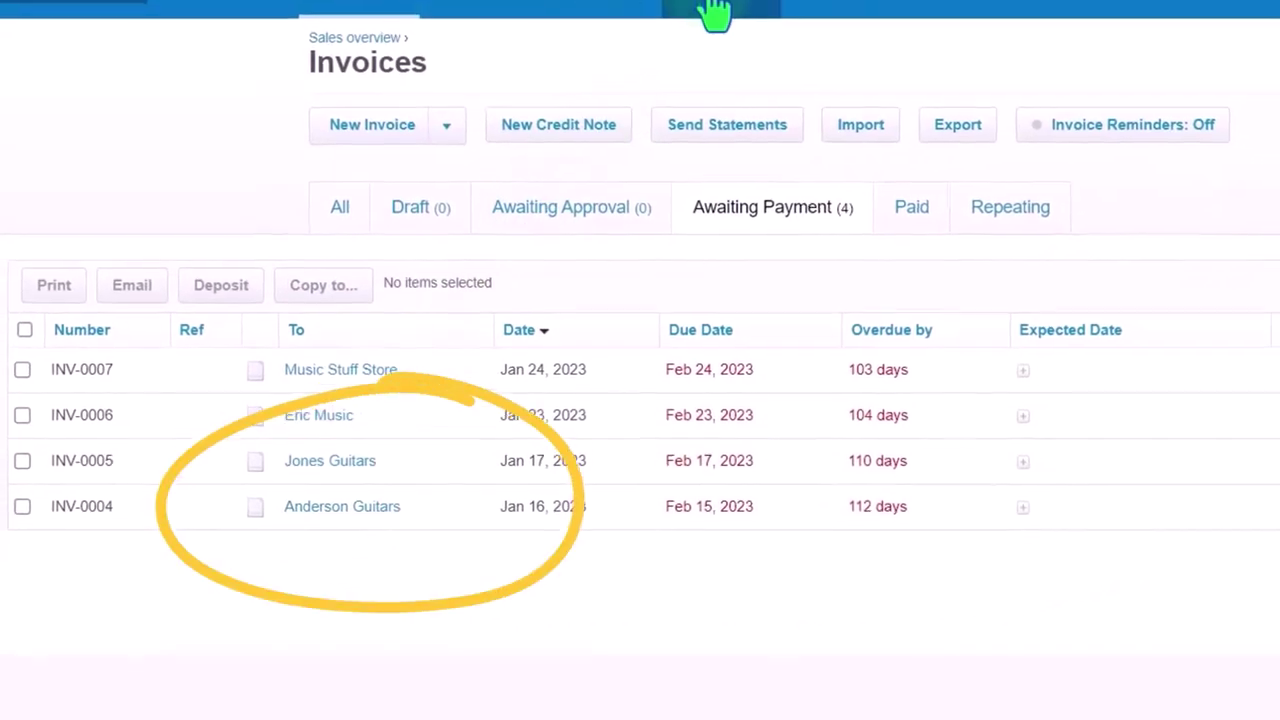
- Review the Anderson Guitars contact's activity and open its unpaid invoice INV-0004 to examine the payment receipt section
click(677, 220)
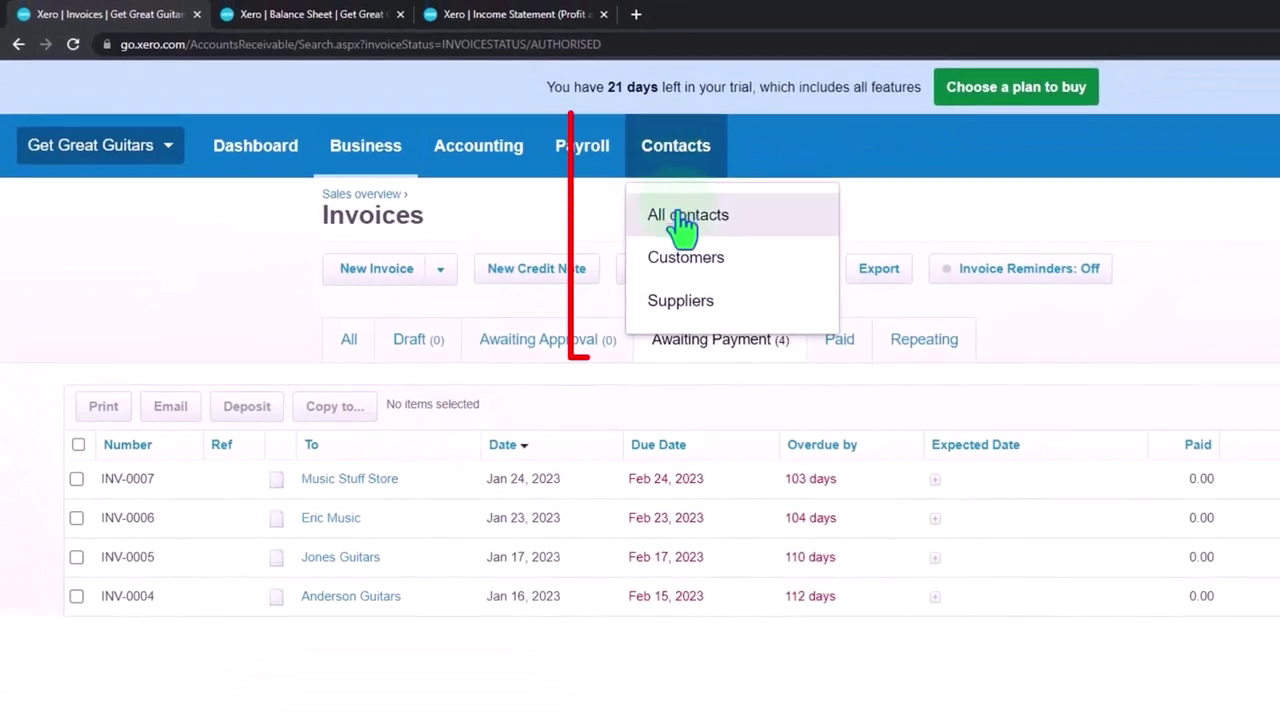
click(682, 218)
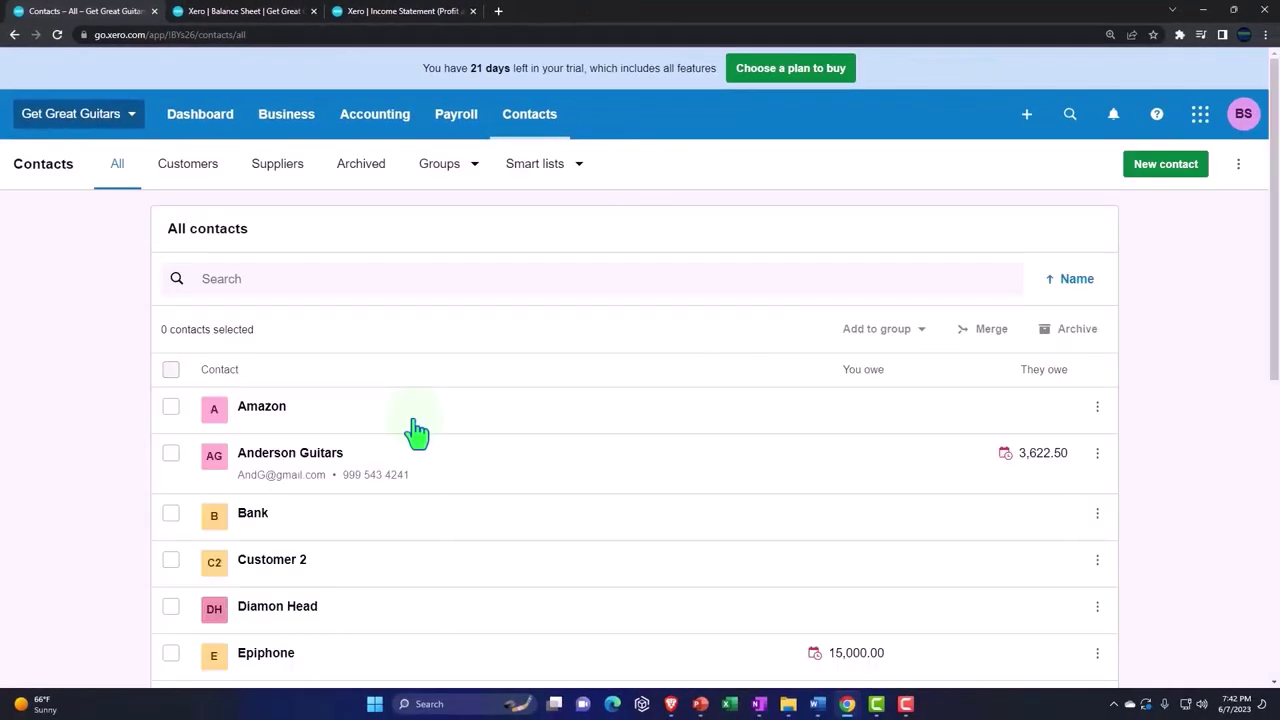
scroll(346, 436, down, 1)
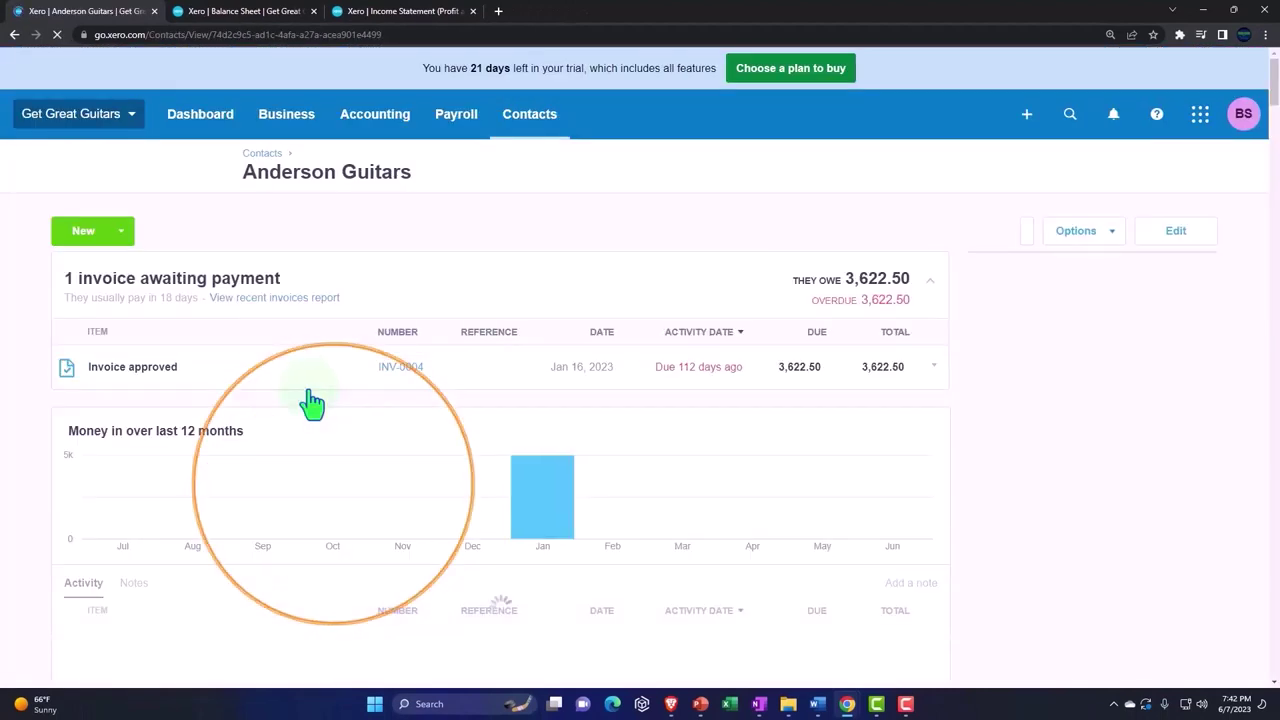
scroll(312, 402, down, 2)
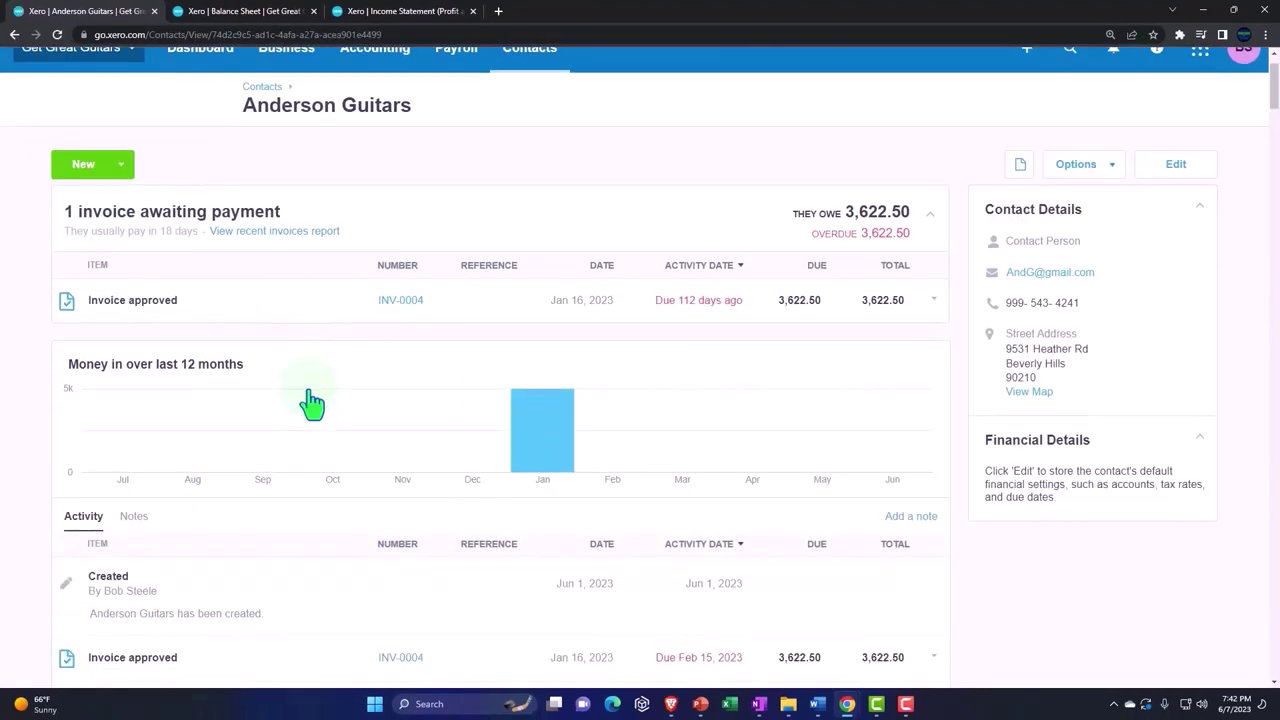
scroll(312, 402, down, 2)
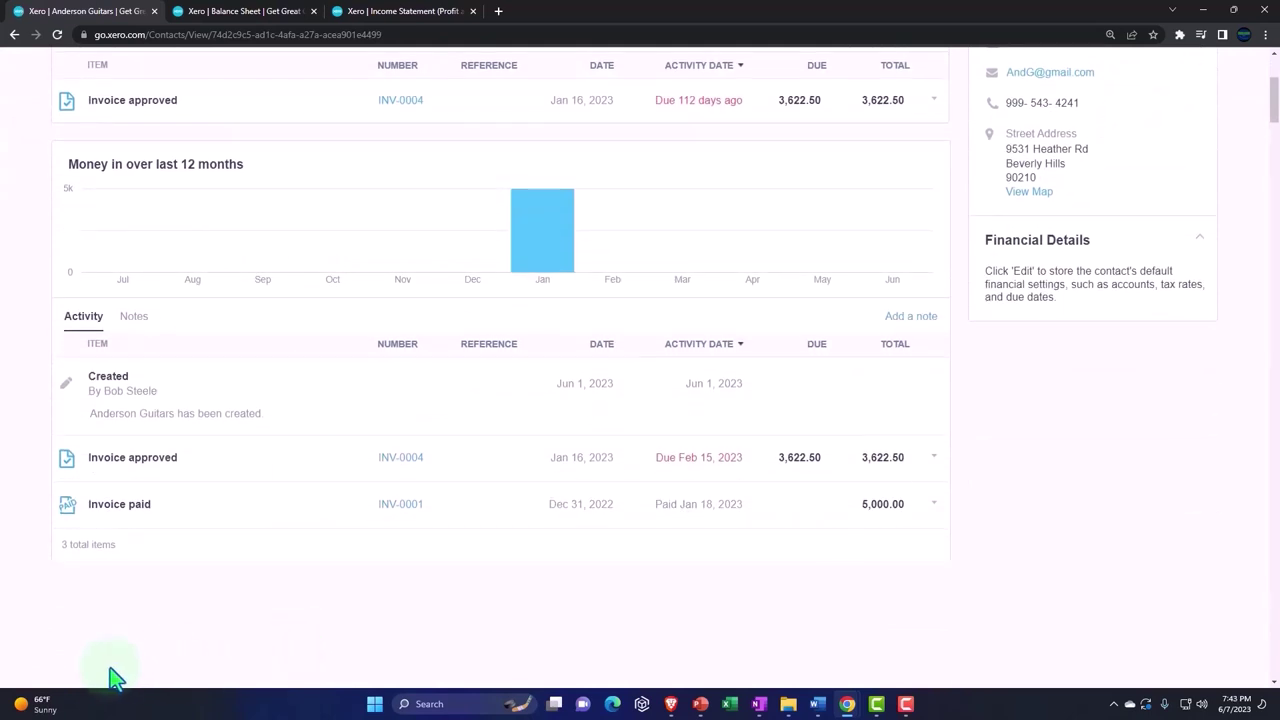
click(398, 465)
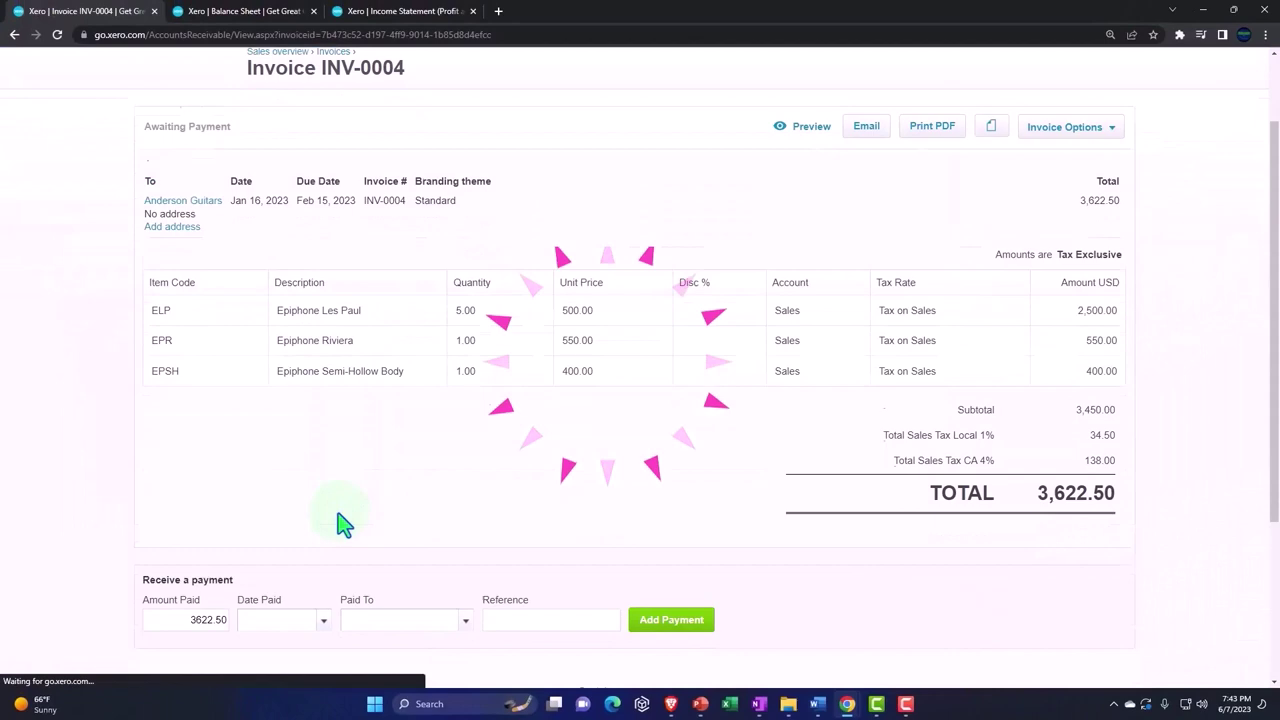
scroll(343, 523, down, 1)
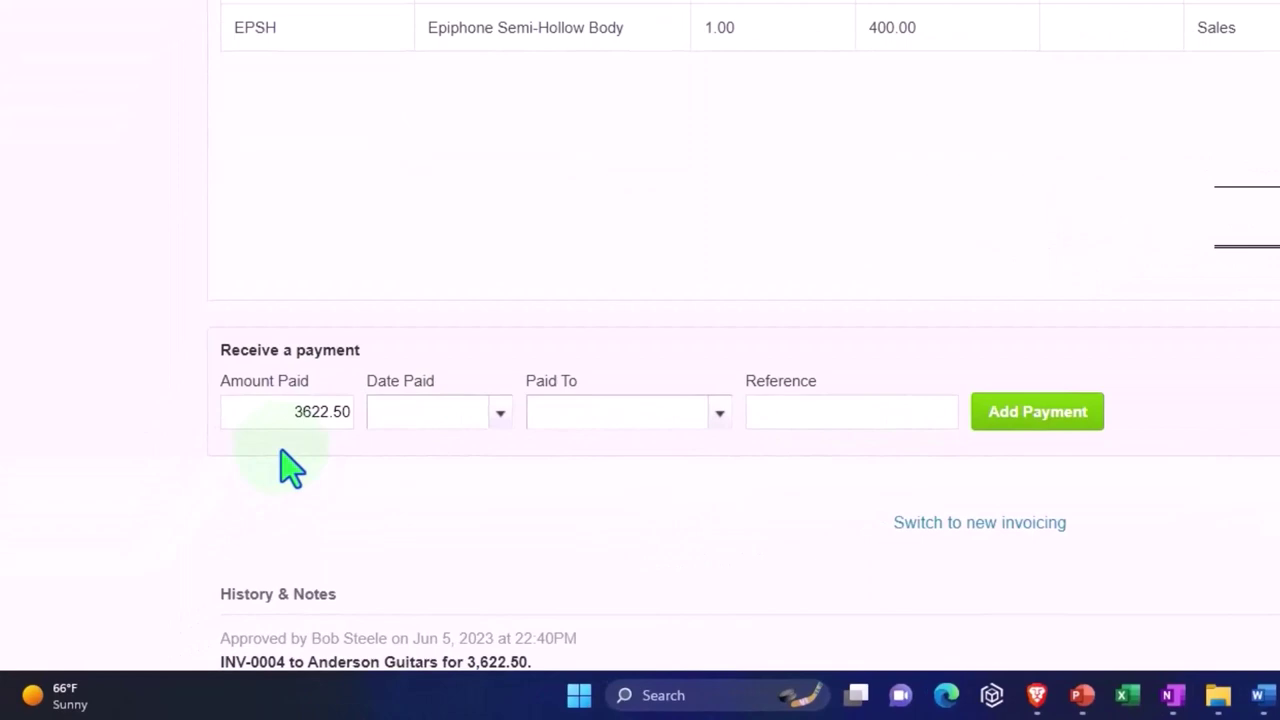
- List the invoices awaiting payment and select INV-0004 for Anderson Guitars and INV-0005 for Jones Guitars
click(338, 140)
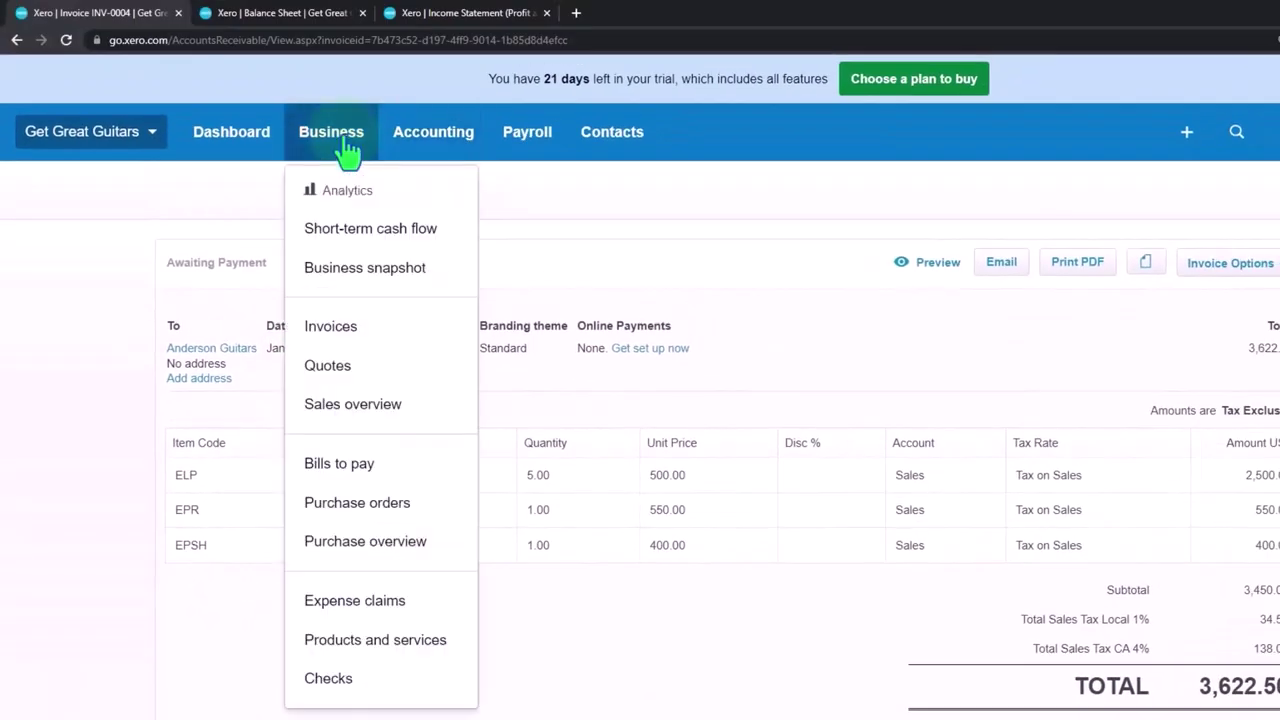
click(340, 330)
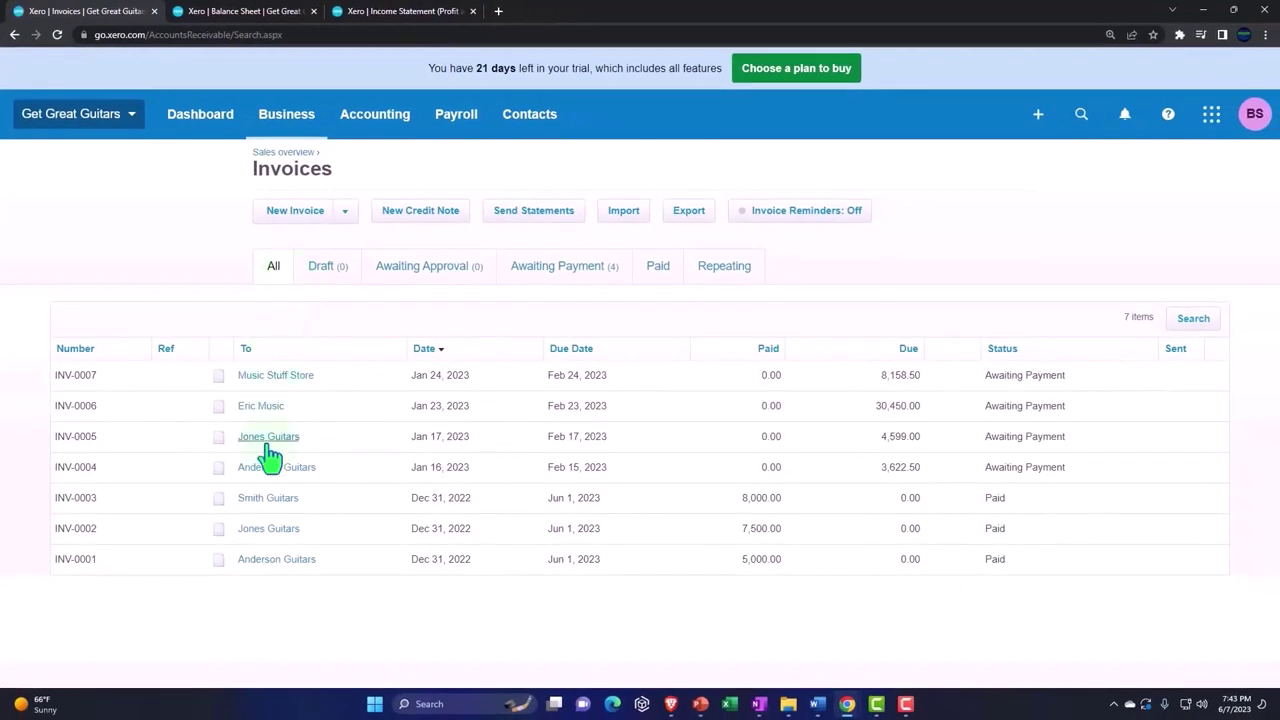
click(570, 280)
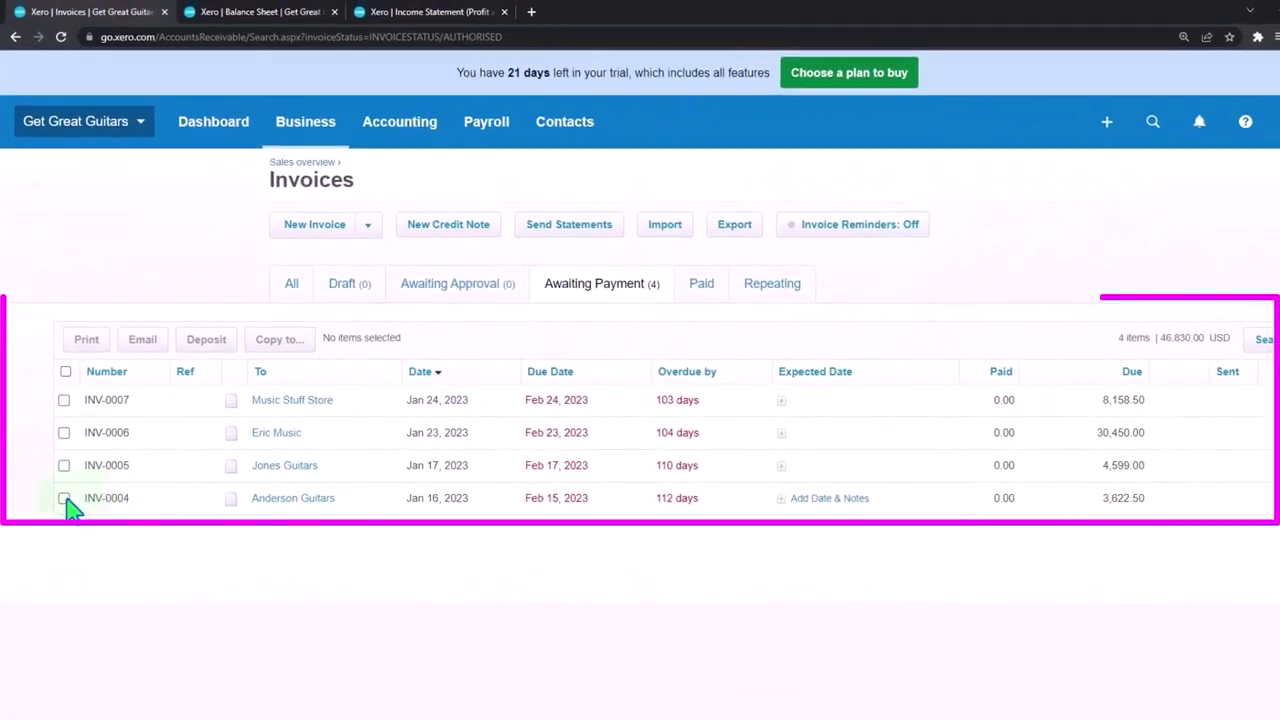
click(64, 498)
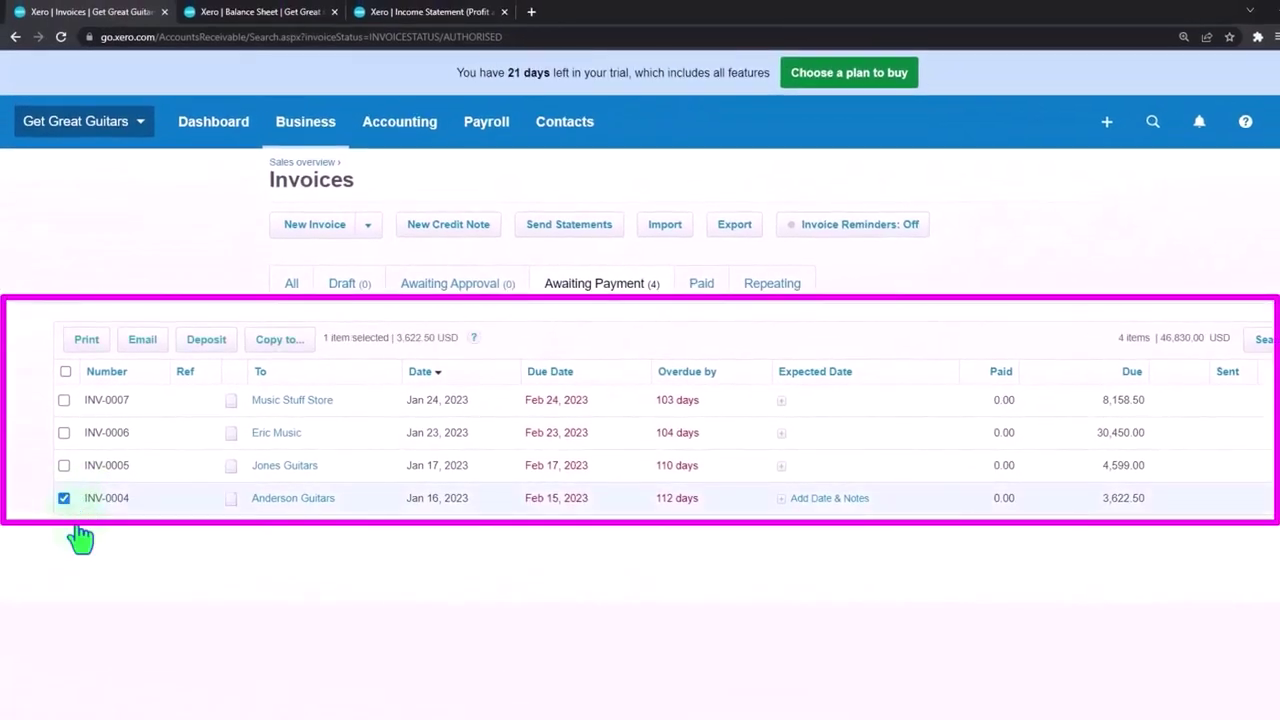
key(ctrl+plus)
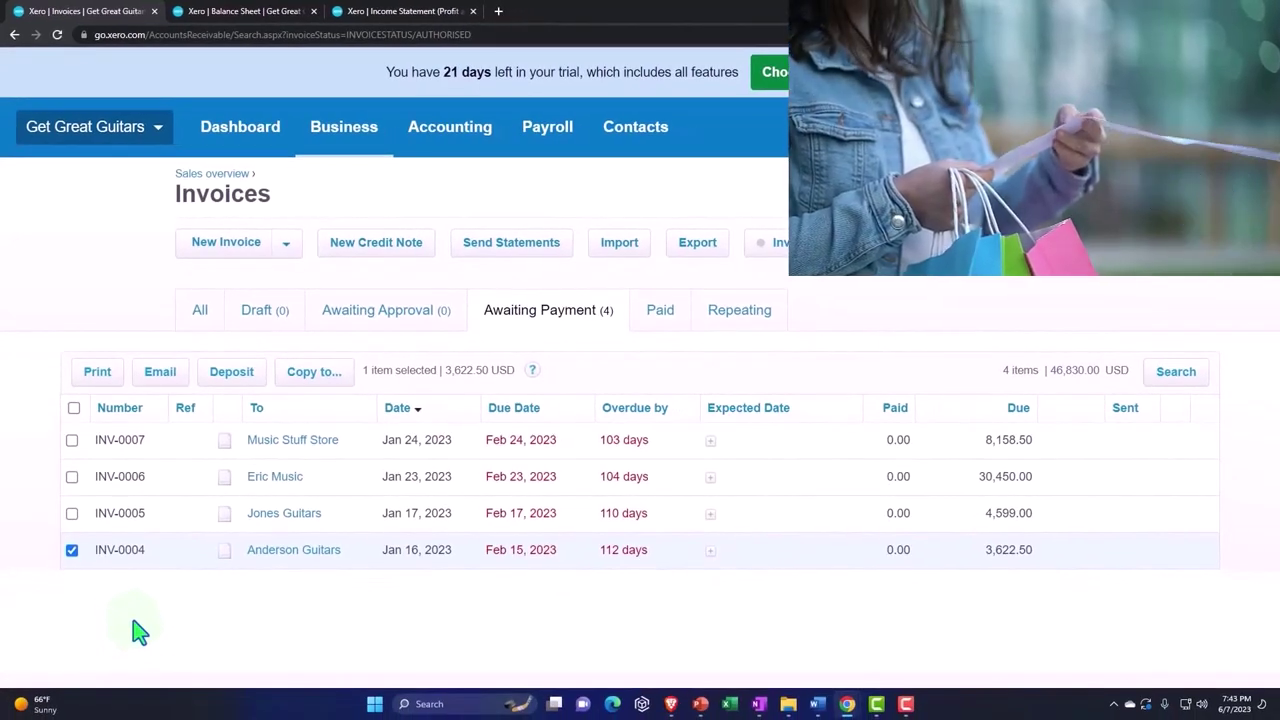
click(72, 513)
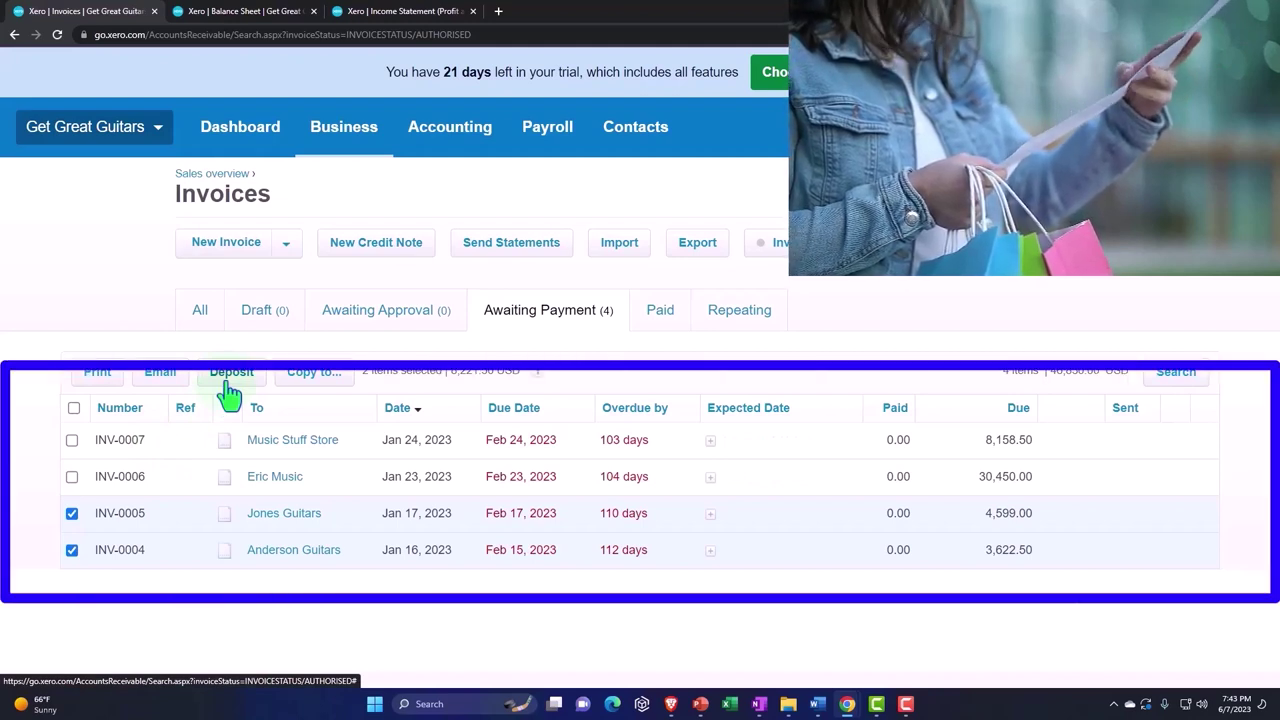
- Exclude Jones Guitars' INV-0005 from the selection and start a batch deposit for Anderson Guitars' INV-0004 with payment date 25 Jan 2023
click(72, 514)
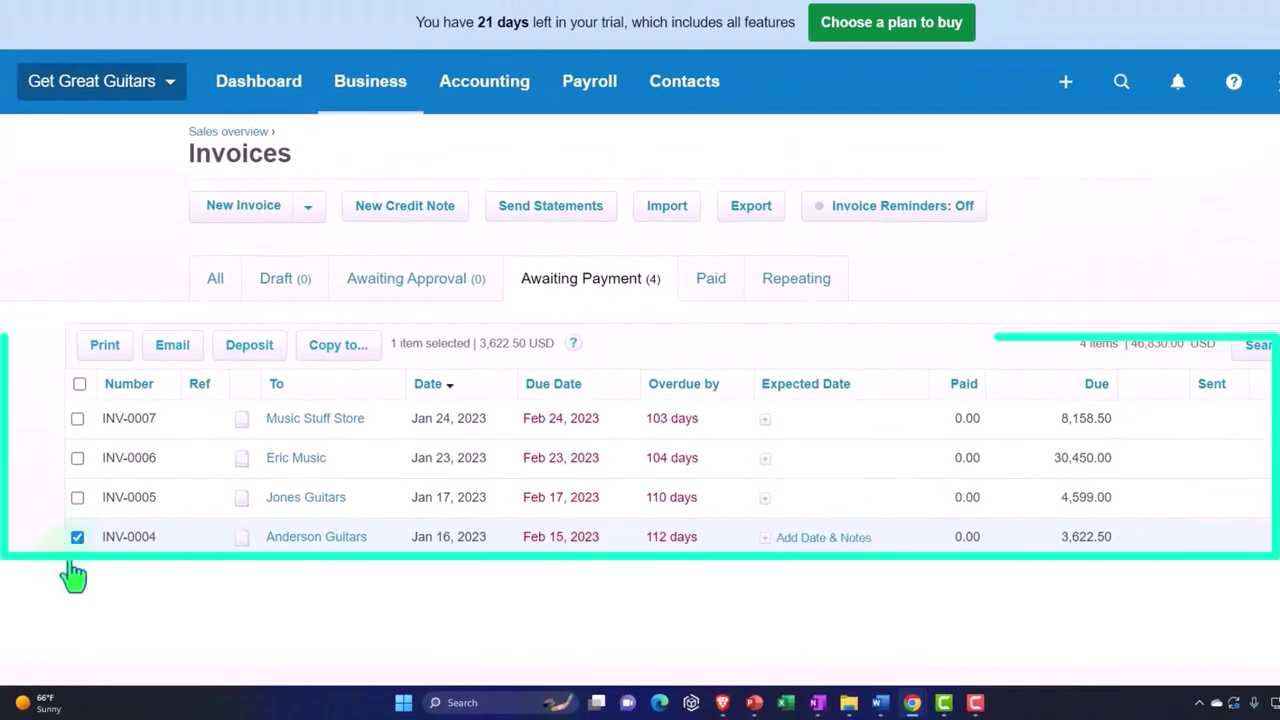
click(258, 349)
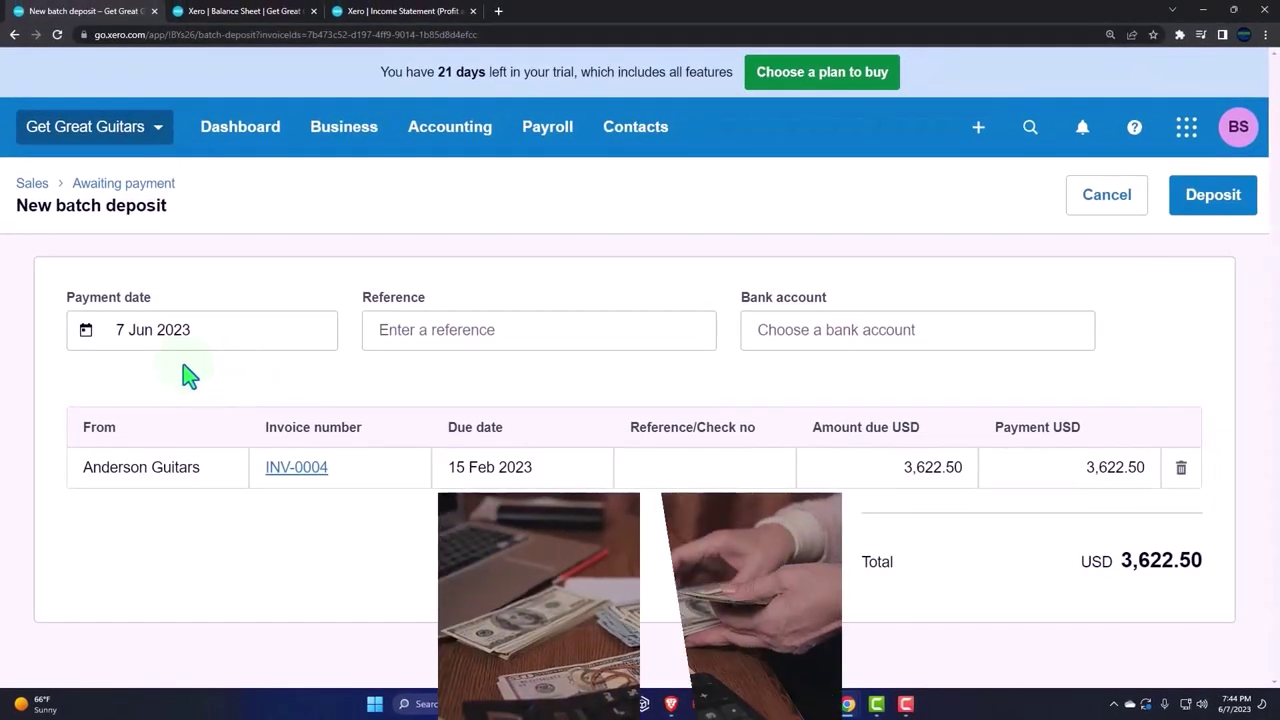
click(180, 333)
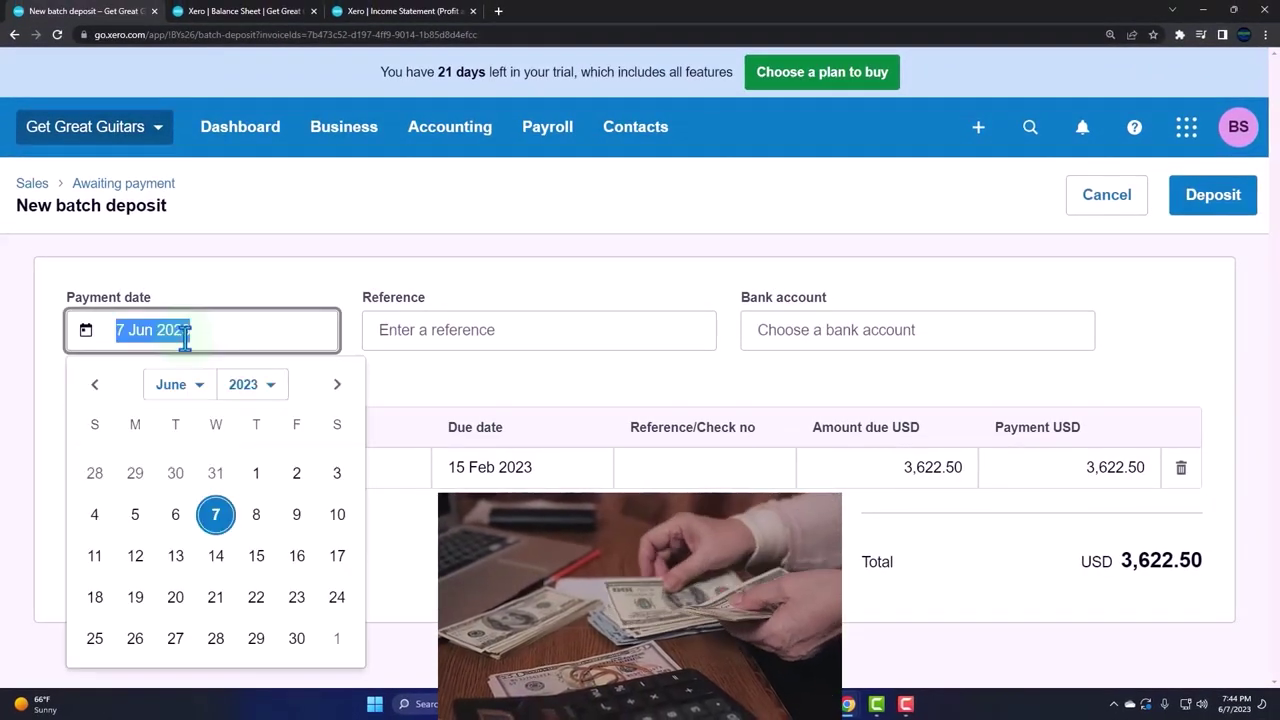
click(97, 386)
click(177, 384)
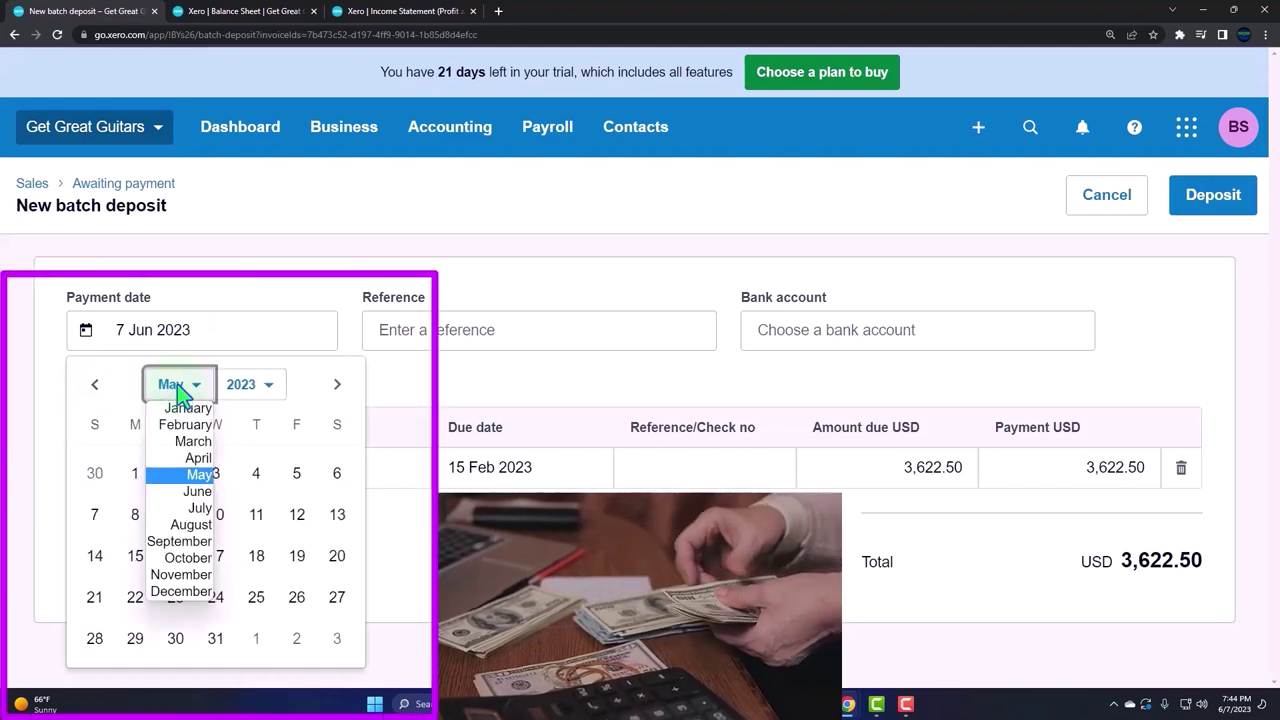
click(180, 410)
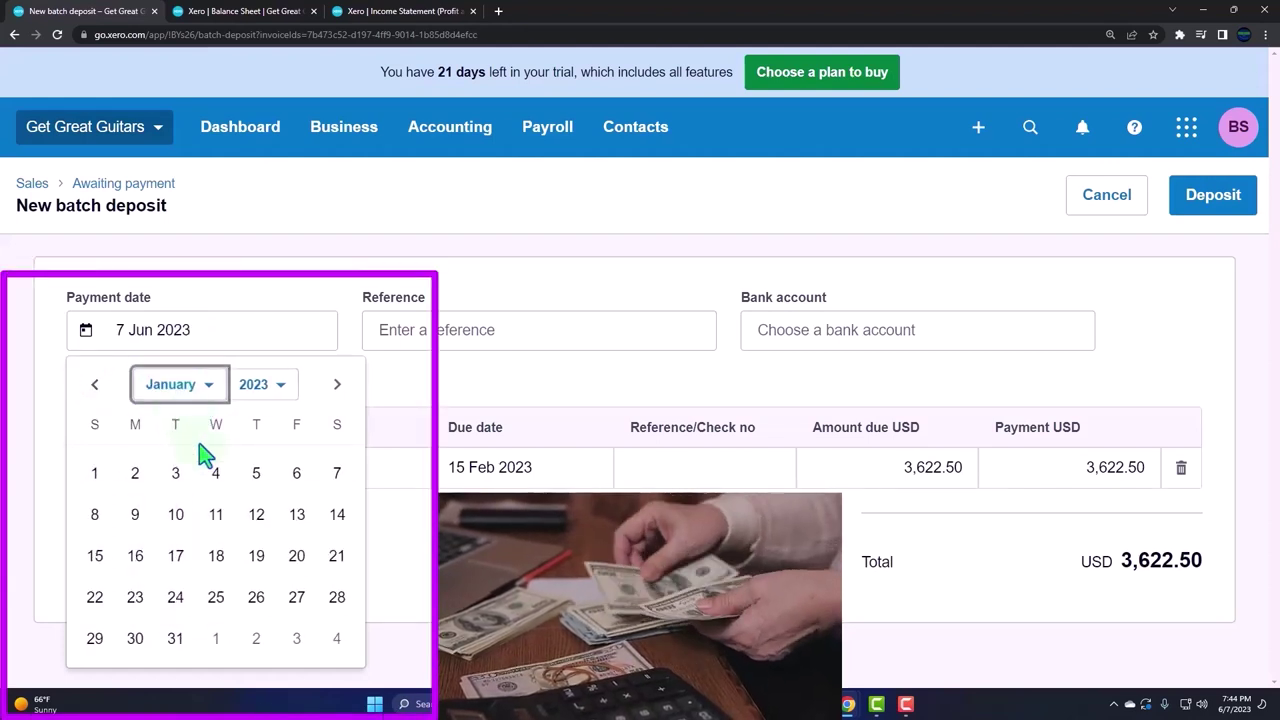
click(217, 600)
key(Tab)
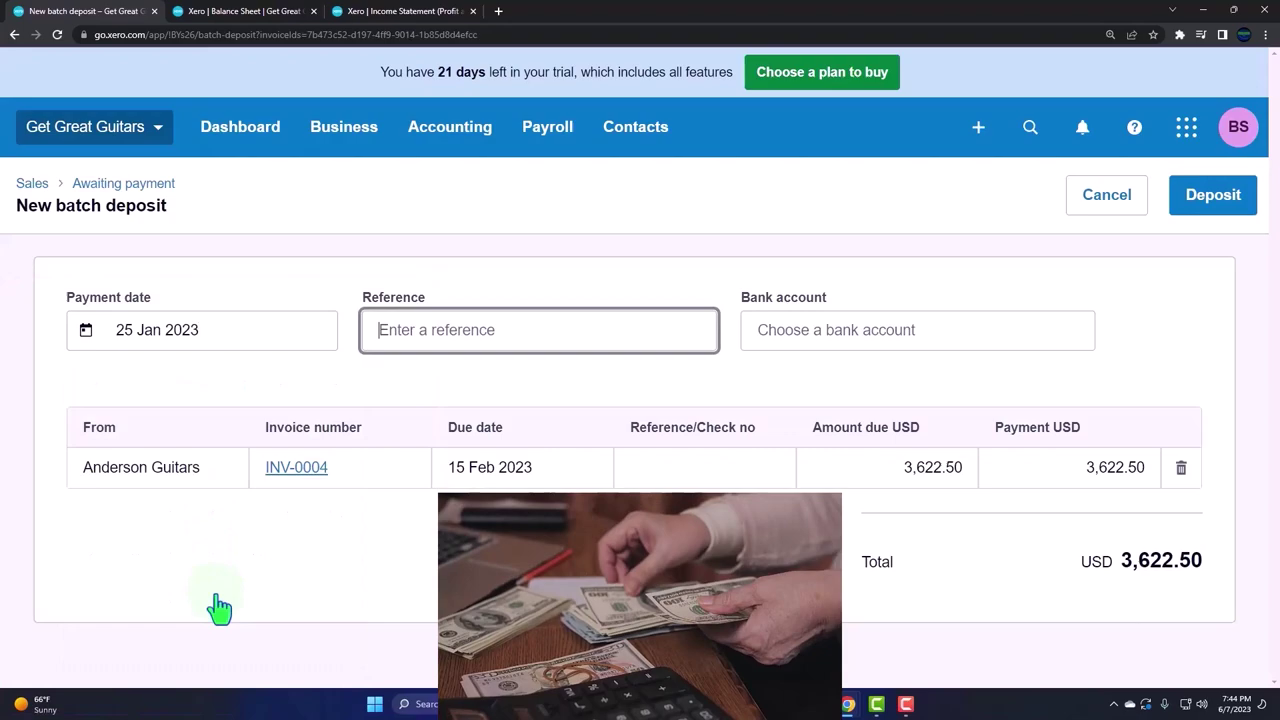